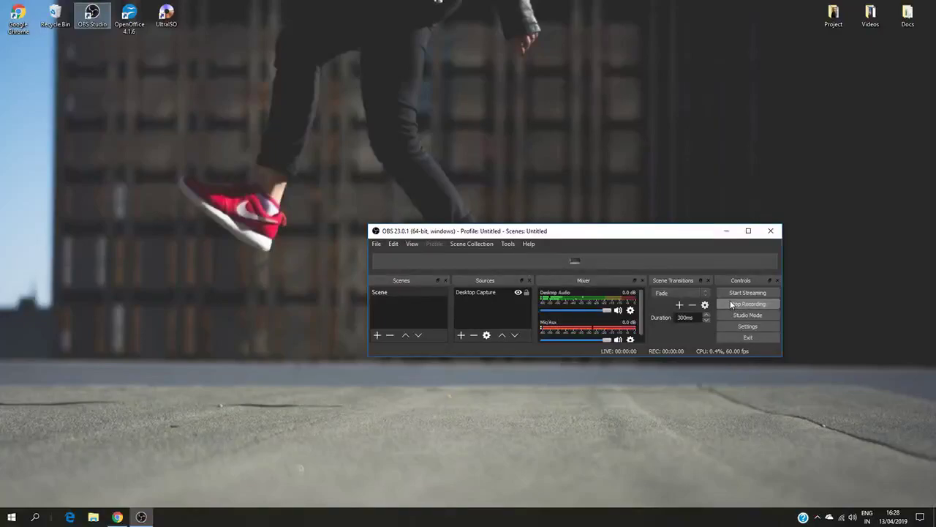
# Minimize OBS Studio and show the ServiceNow developer instance page in Chrome
pyautogui.click(726, 232)
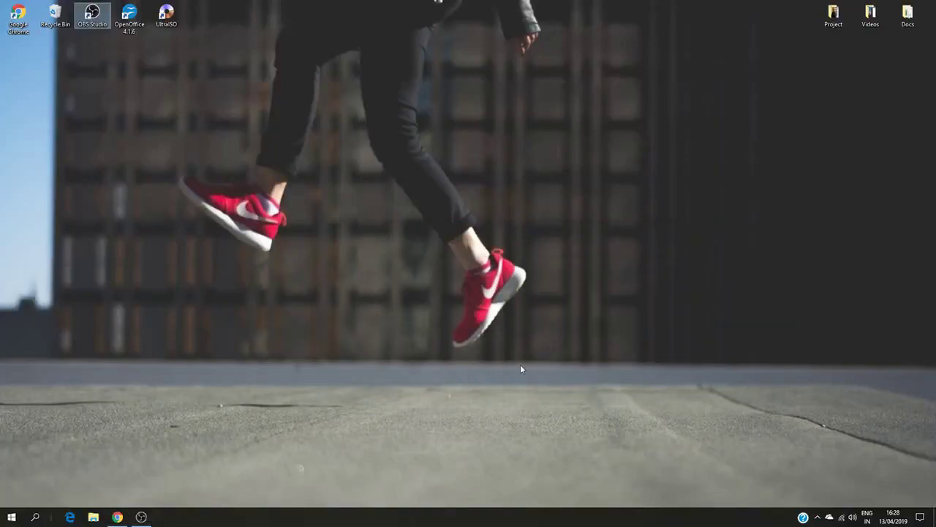
pyautogui.click(117, 516)
pyautogui.click(59, 8)
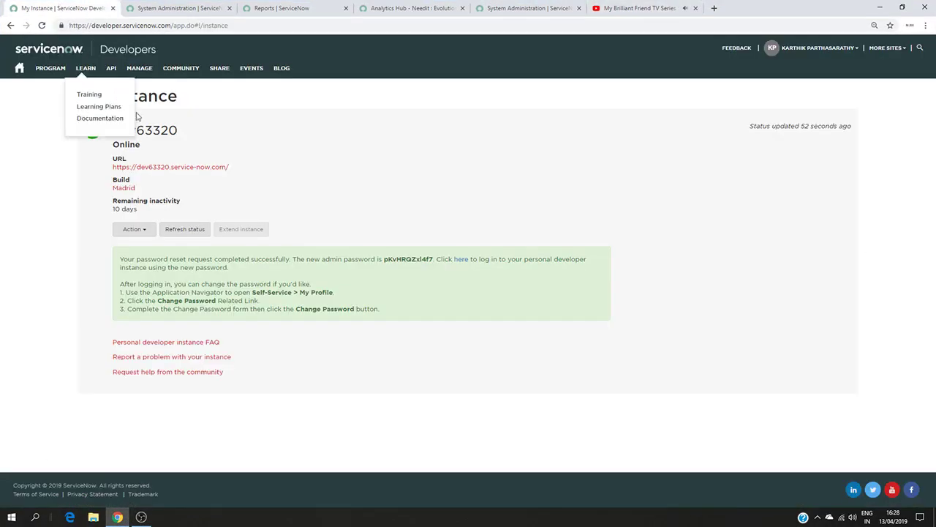
# Filter the instance's application navigator for "needi" and open a blank NeedIt record form
pyautogui.click(162, 7)
pyautogui.click(63, 72)
pyautogui.write('needi')
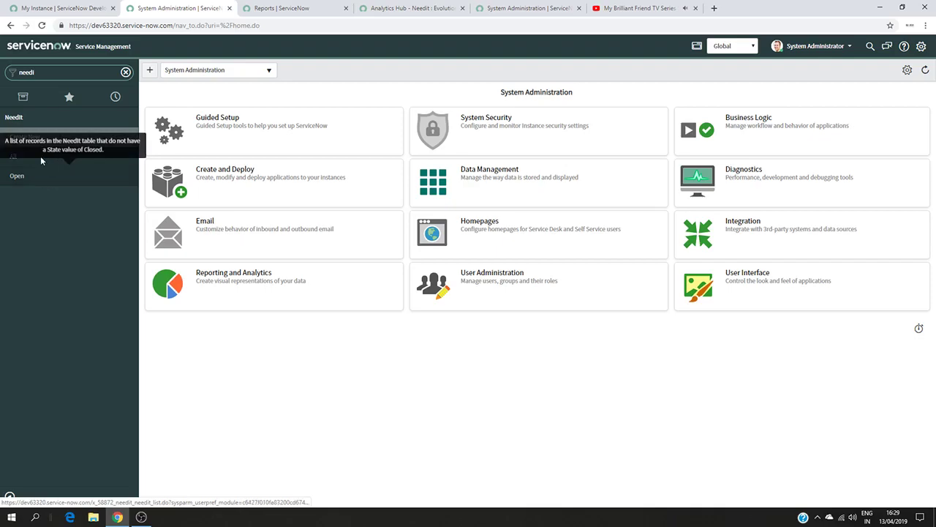
pyautogui.click(29, 143)
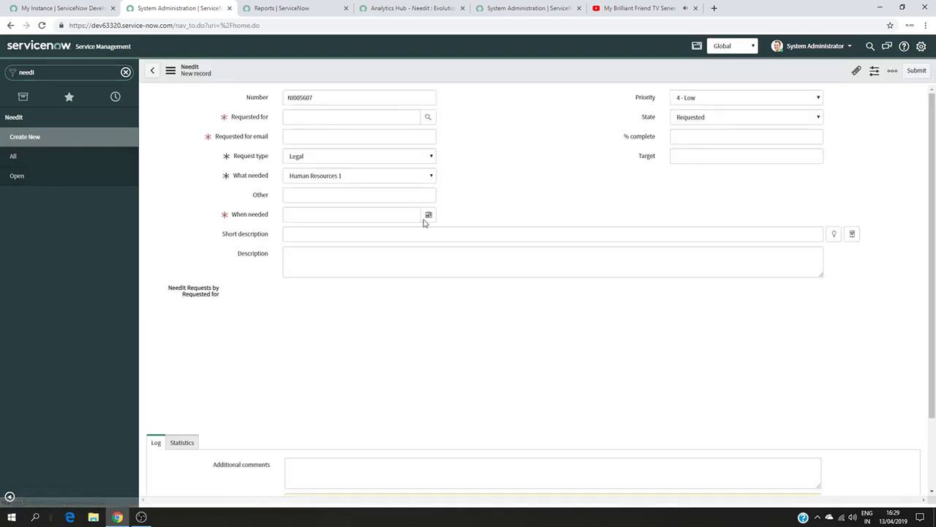
# Leave the unsaved record to view the list of all NeedIt records, and open the Create New form again
pyautogui.click(39, 160)
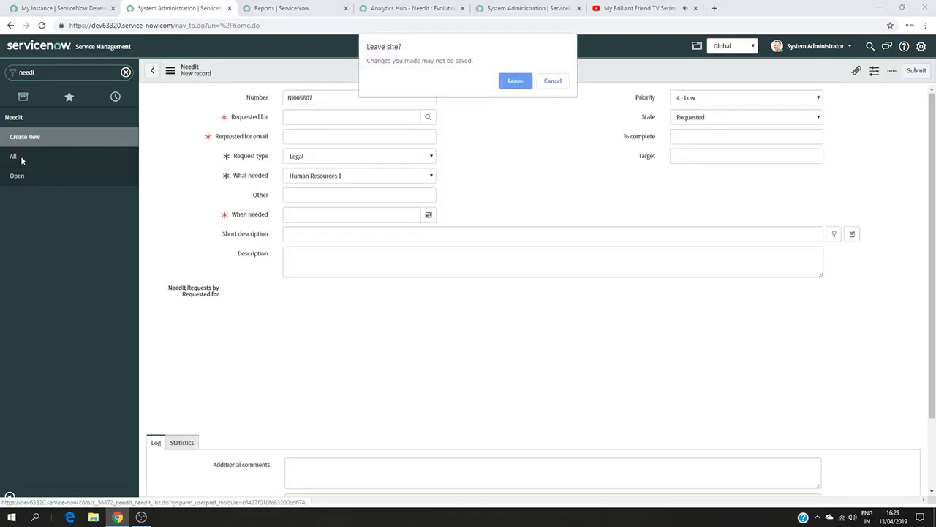
pyautogui.click(515, 81)
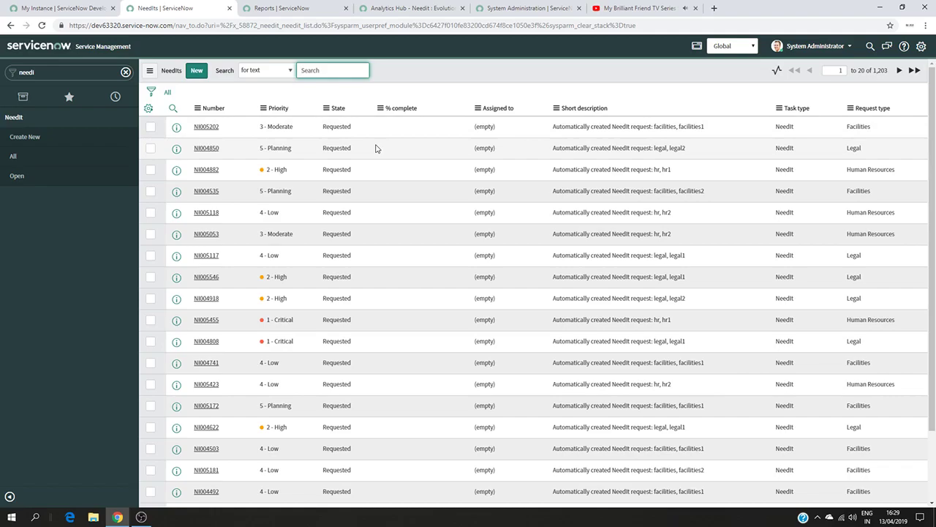
pyautogui.click(60, 146)
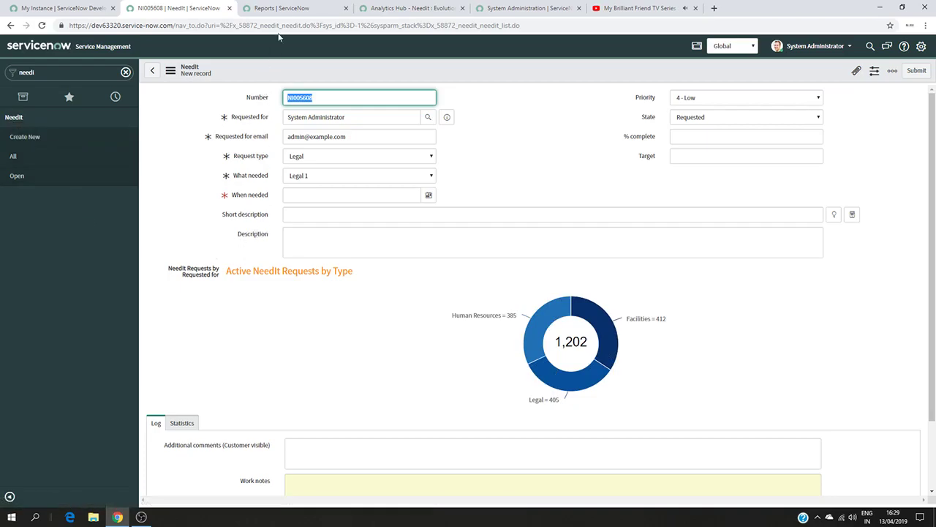
# Filter the navigator for "report", list the available reports and open the Needit By Request Type report
pyautogui.click(291, 8)
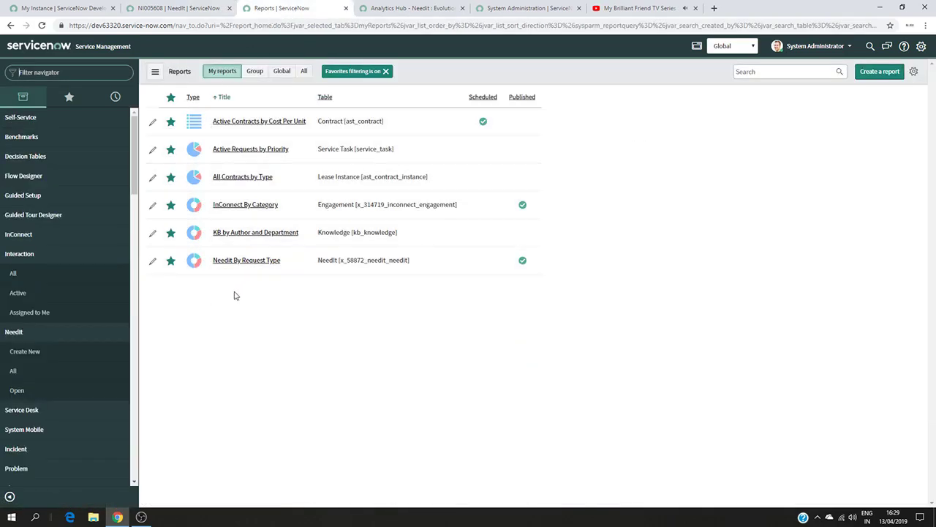
pyautogui.click(38, 69)
pyautogui.write('re')
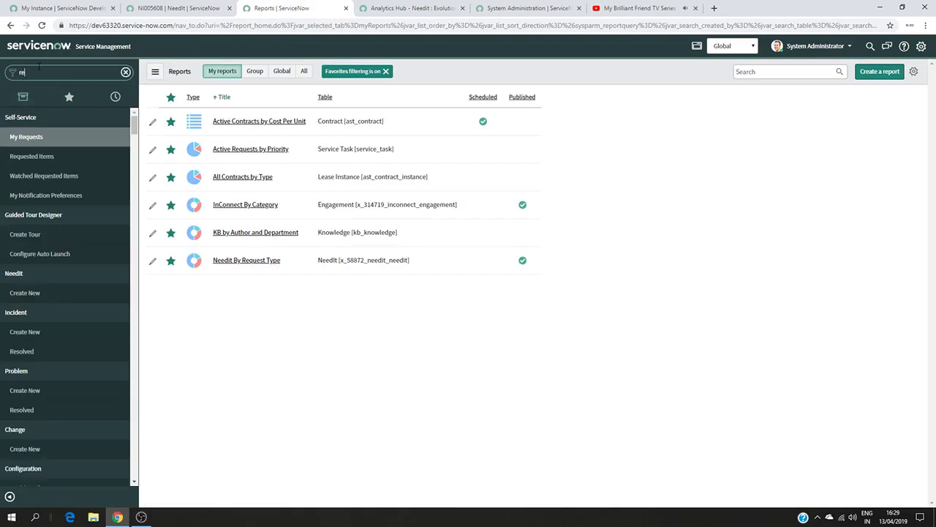
pyautogui.write('port')
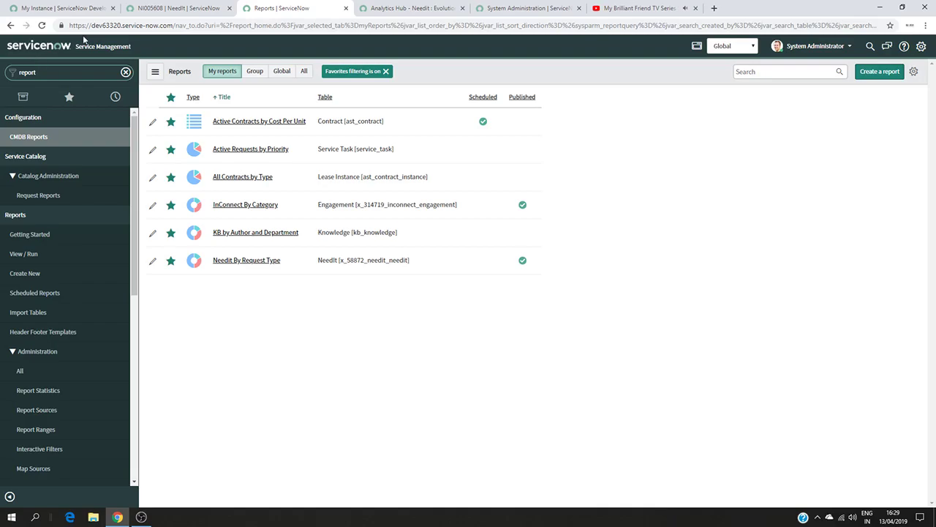
pyautogui.click(69, 253)
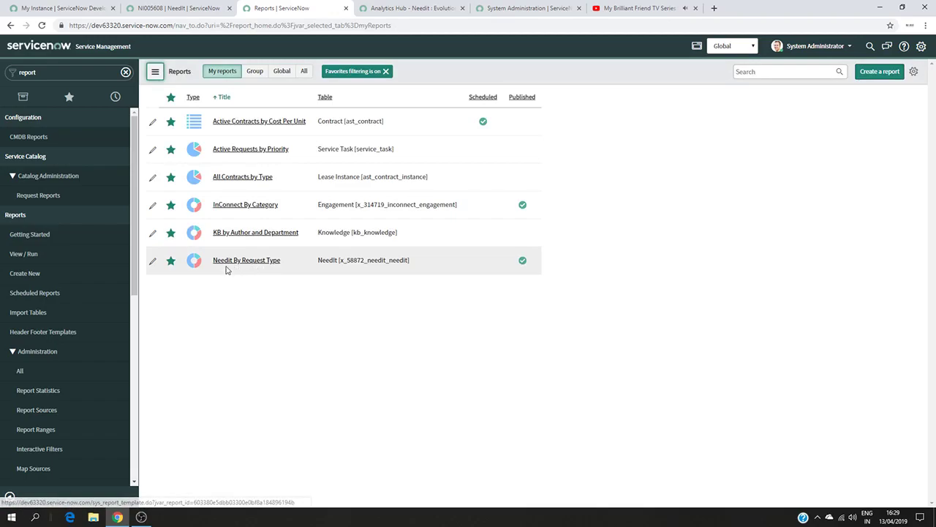
pyautogui.click(257, 265)
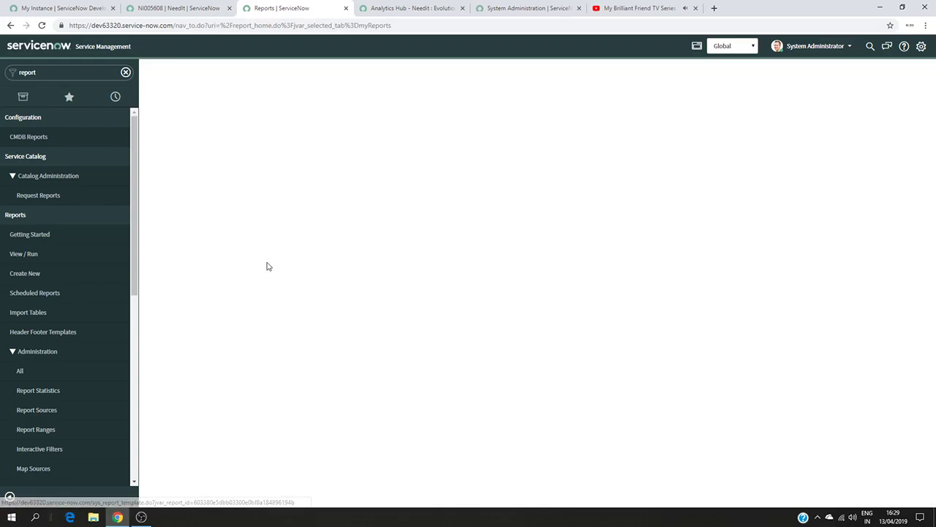
pyautogui.click(633, 8)
pyautogui.moveTo(102, 416)
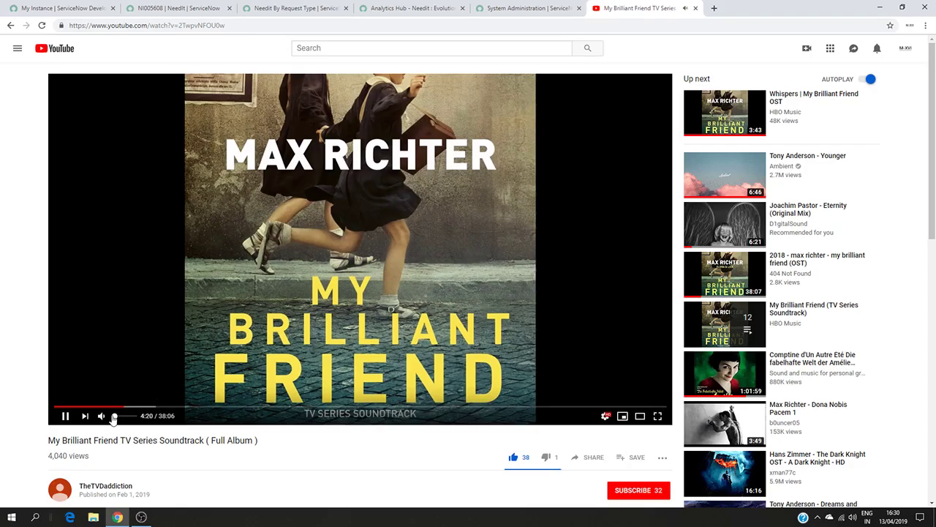
pyautogui.click(291, 8)
# Review the chart on the NeedIt form, the Needit By Request Type report and the Needit : Evolution Monthly analytics
pyautogui.click(176, 8)
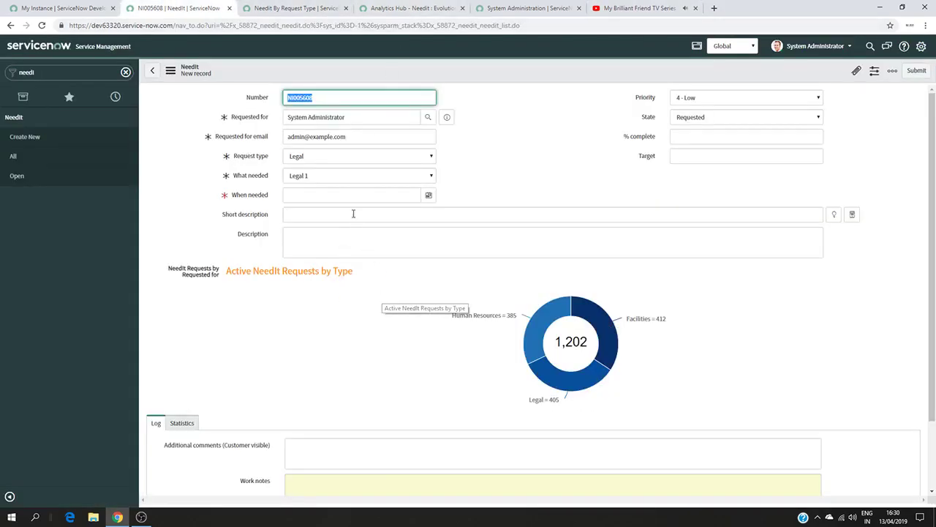
pyautogui.click(292, 9)
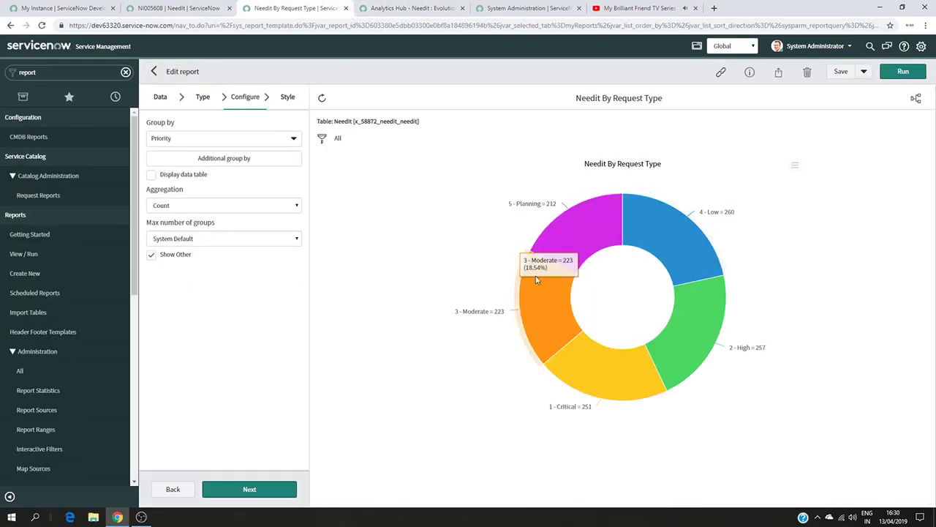
pyautogui.click(409, 8)
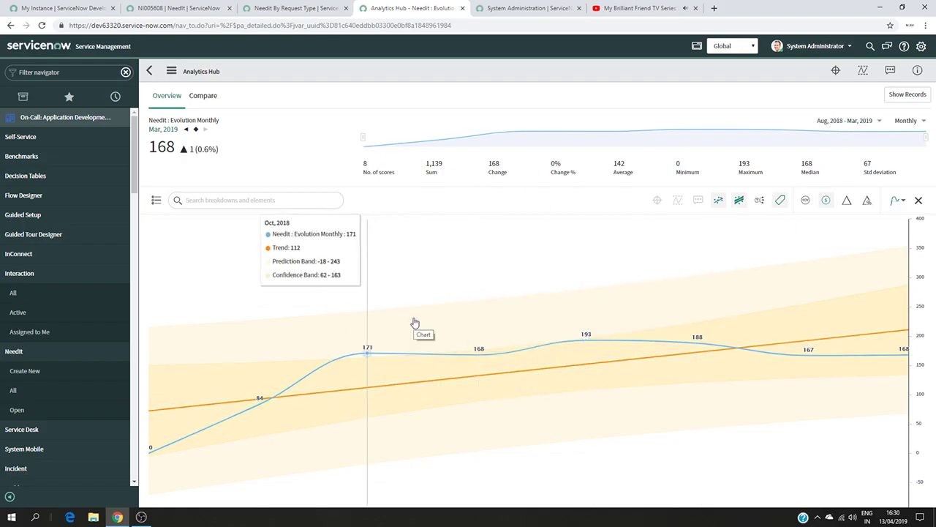
pyautogui.click(286, 9)
pyautogui.click(395, 8)
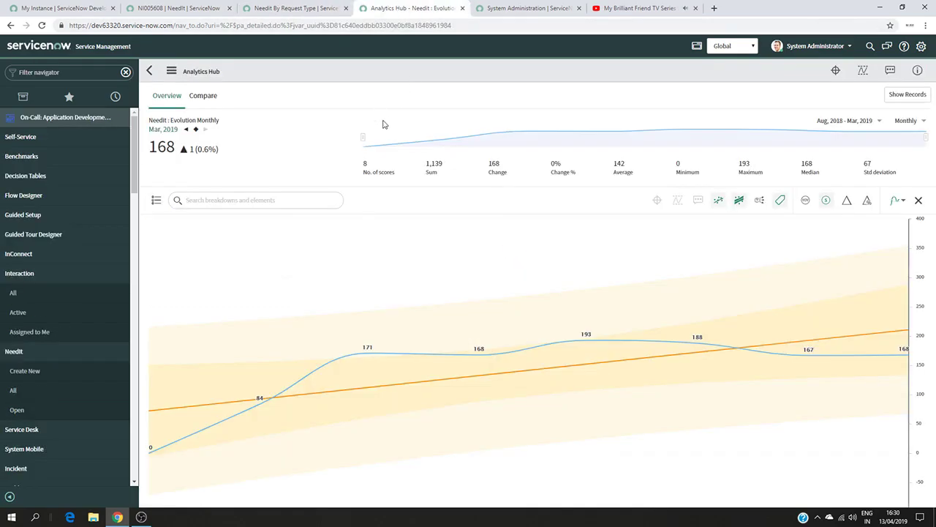
pyautogui.click(176, 8)
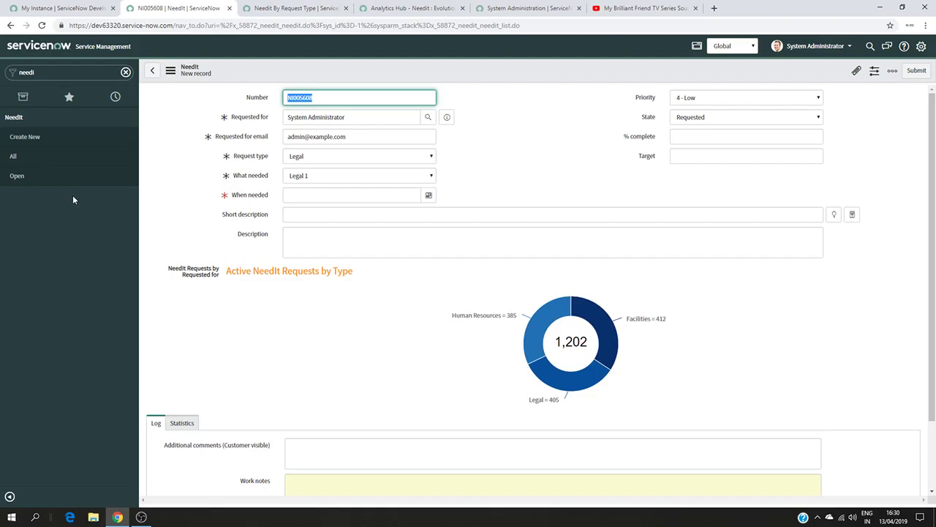
# Find Studio by filtering the navigator for "stu" and open the NeedIt application in it
pyautogui.click(531, 8)
pyautogui.click(71, 67)
pyautogui.write('stu')
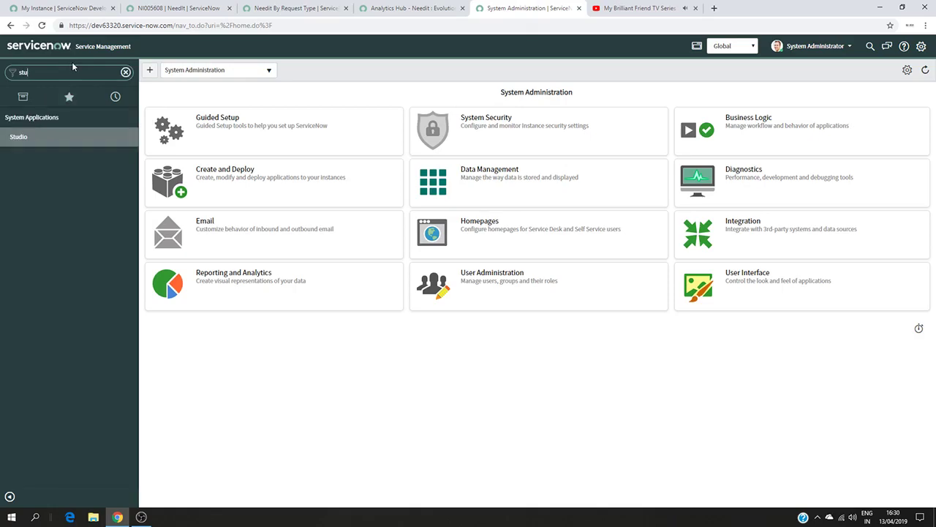
pyautogui.click(56, 138)
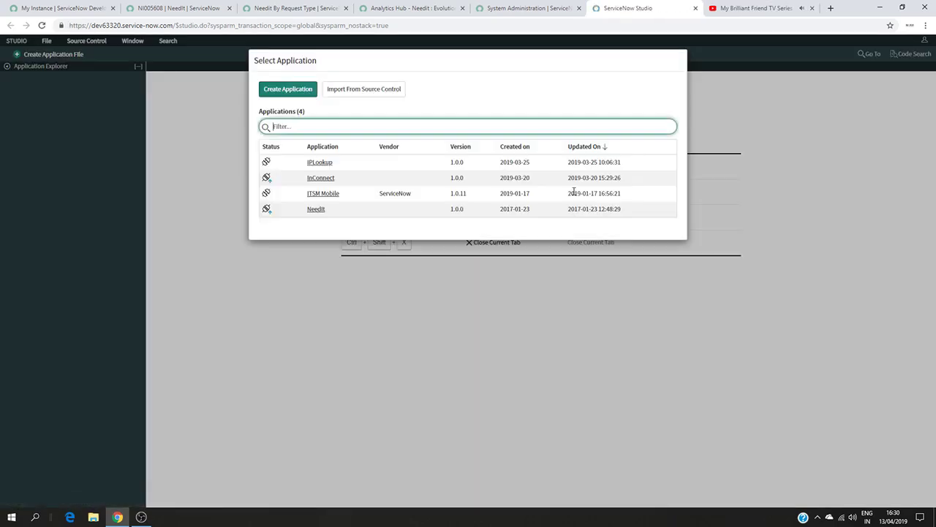
pyautogui.click(317, 210)
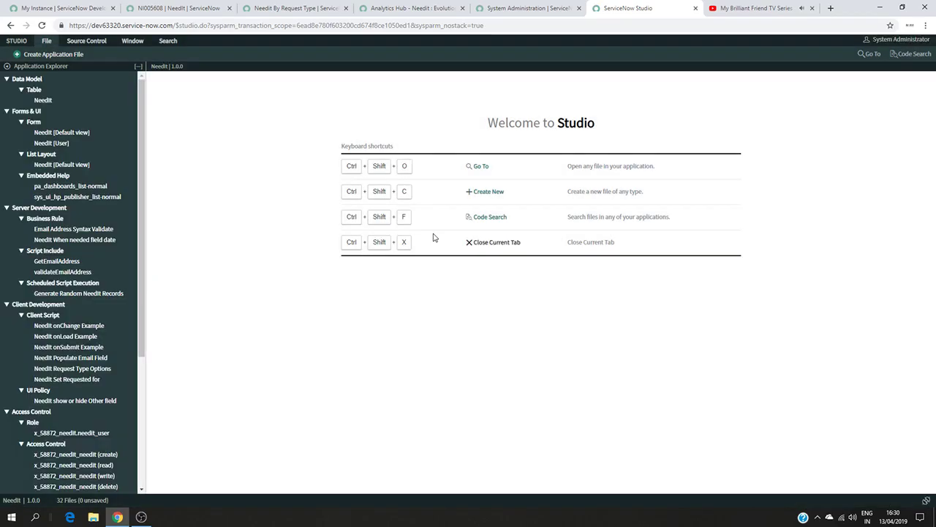
# Create a new application file of type Module, filtering the file types for "module"
pyautogui.click(45, 55)
pyautogui.click(341, 141)
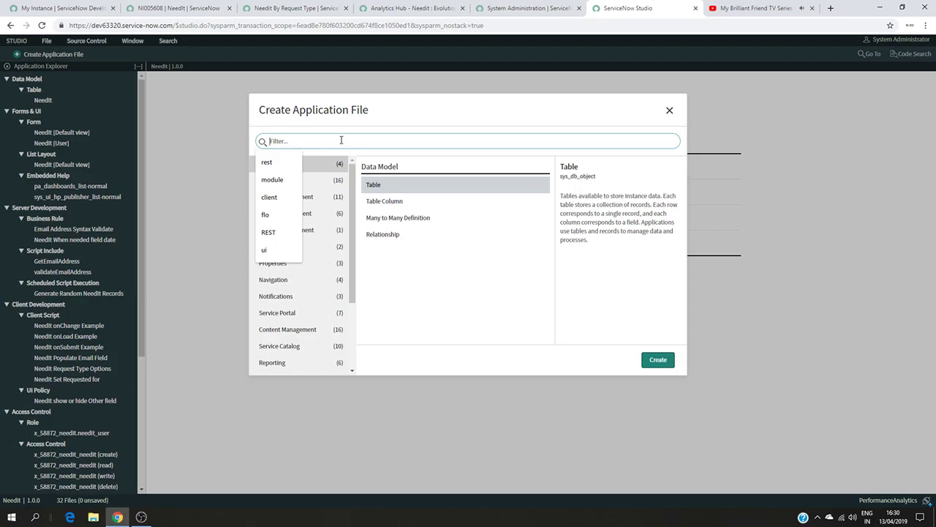
pyautogui.write('module')
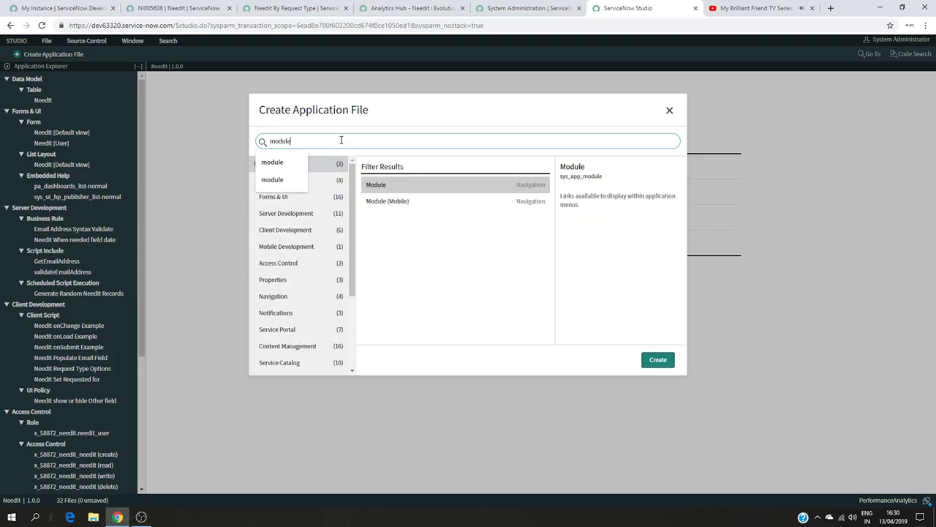
pyautogui.click(291, 166)
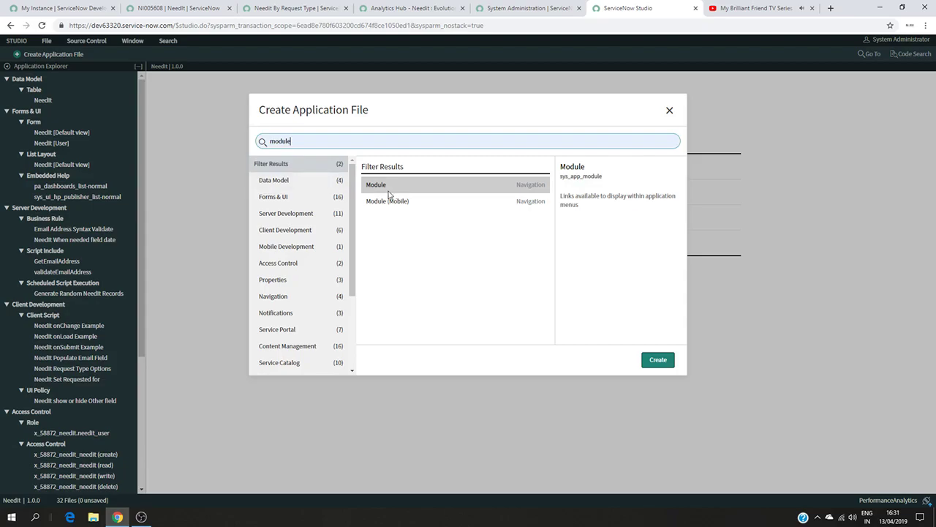
pyautogui.click(658, 359)
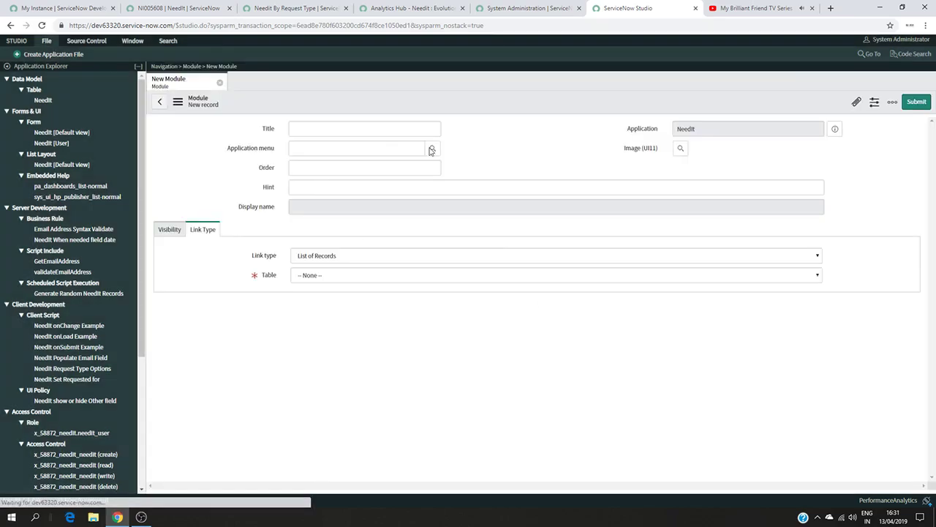
# Title the new module "Needit Overview" and set its application menu to NeedIt
pyautogui.click(303, 129)
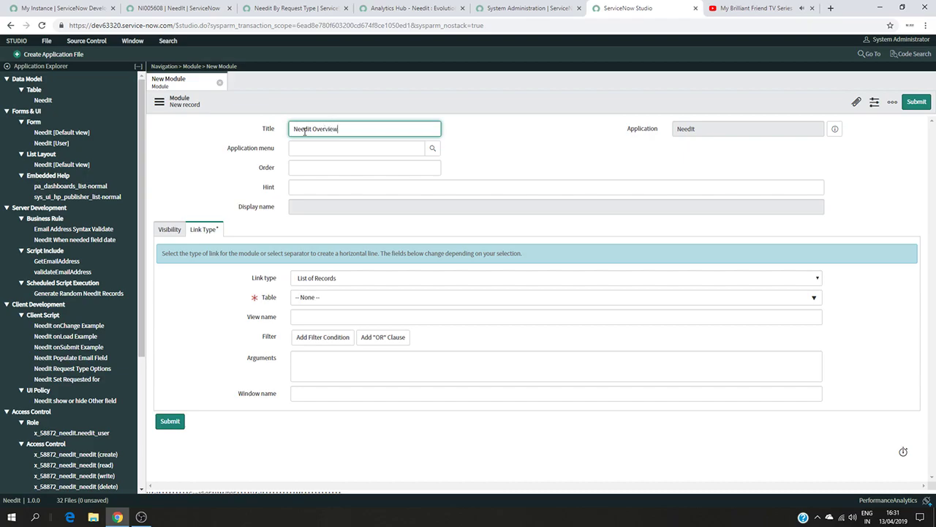
pyautogui.click(306, 146)
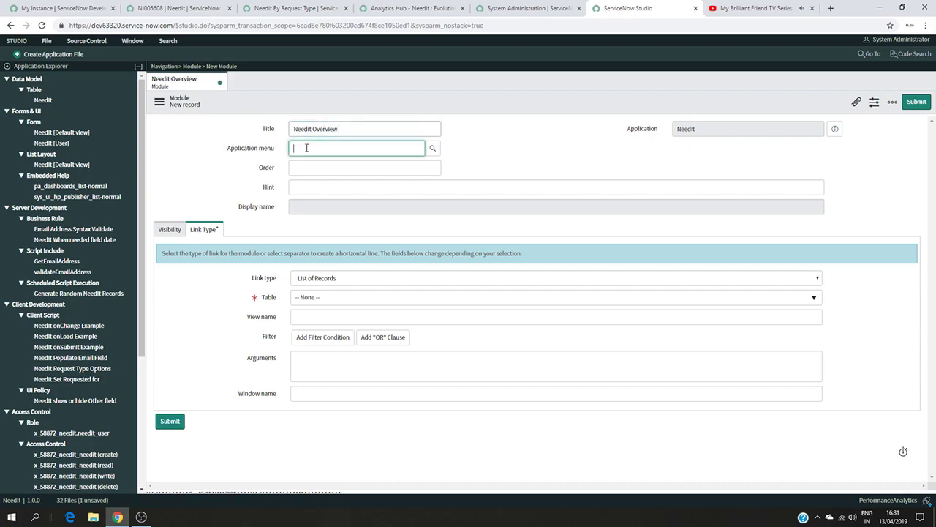
pyautogui.write('ne')
pyautogui.click(302, 168)
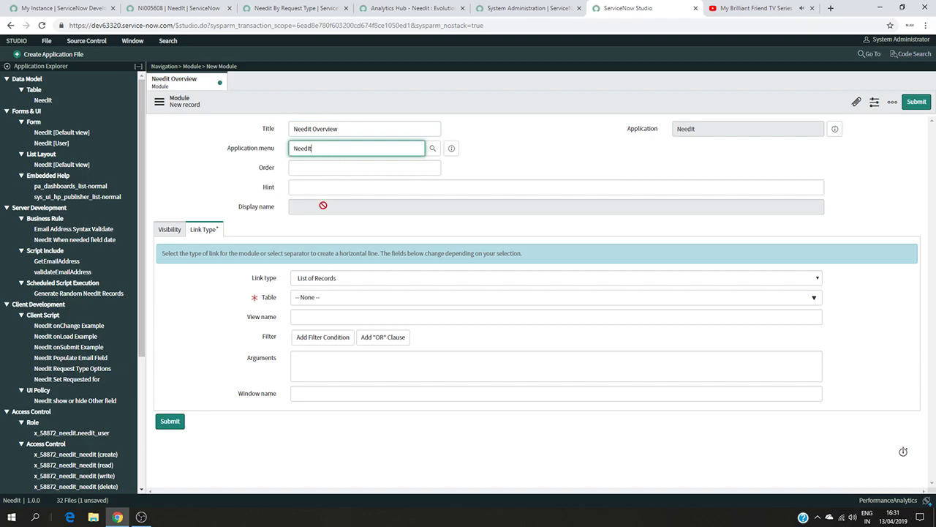
# Set the module's link type to Homepage and open the lookup list of portal pages for the homepage
pyautogui.click(361, 280)
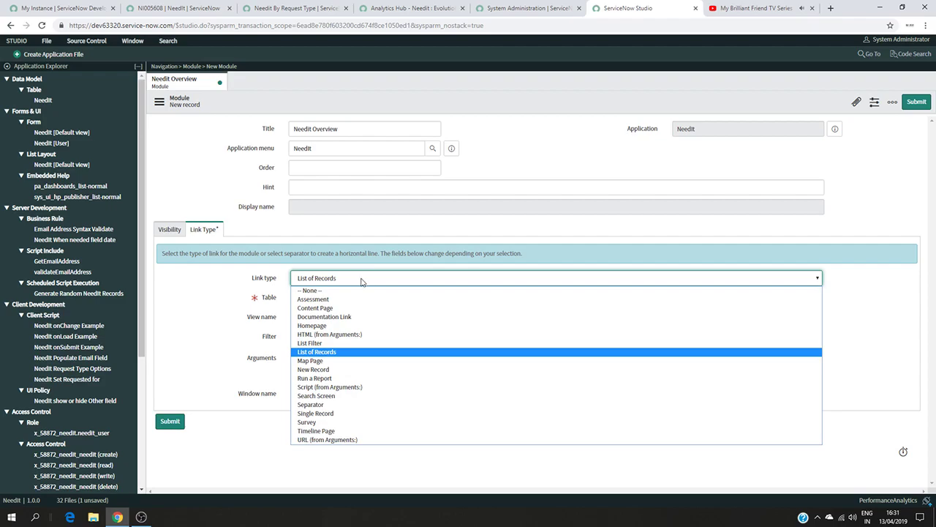
pyautogui.click(368, 326)
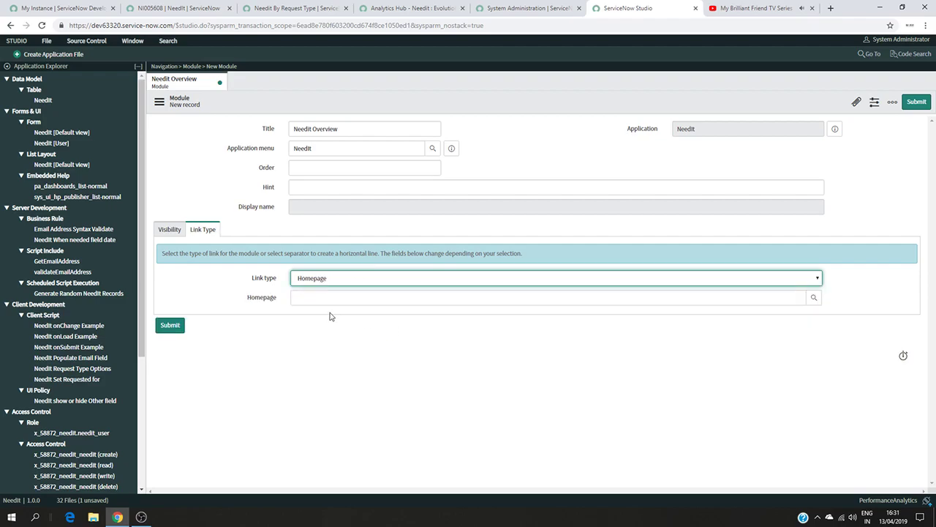
pyautogui.click(309, 298)
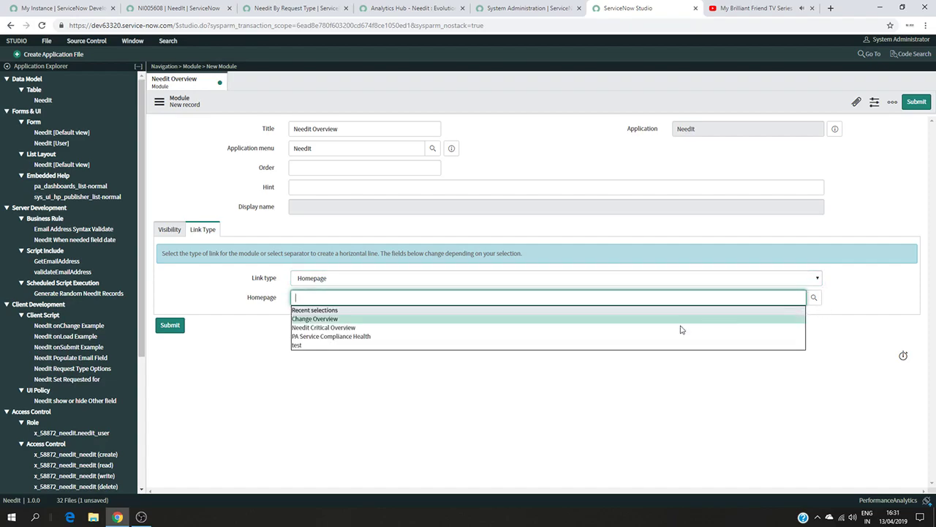
pyautogui.click(297, 301)
pyautogui.click(813, 297)
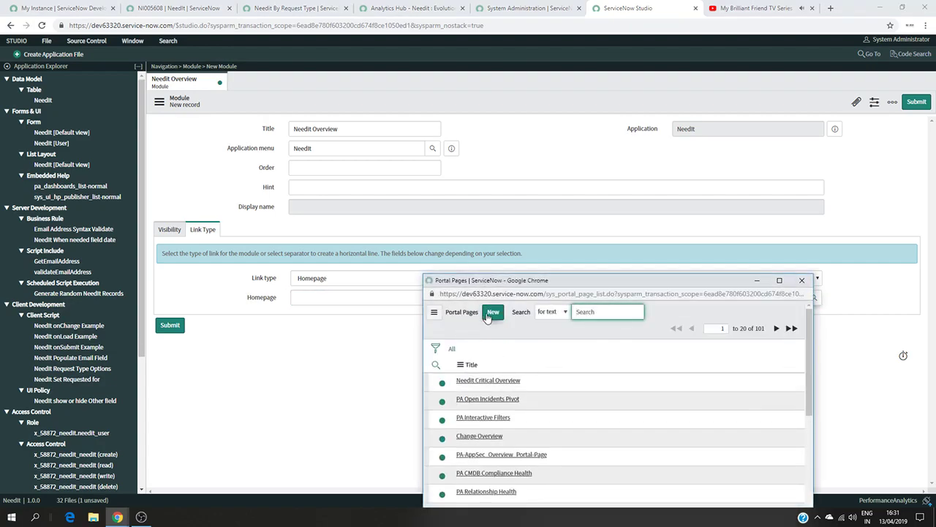
# Create a new portal page titled "Needit Overview" and submit it as the module's homepage
pyautogui.click(491, 312)
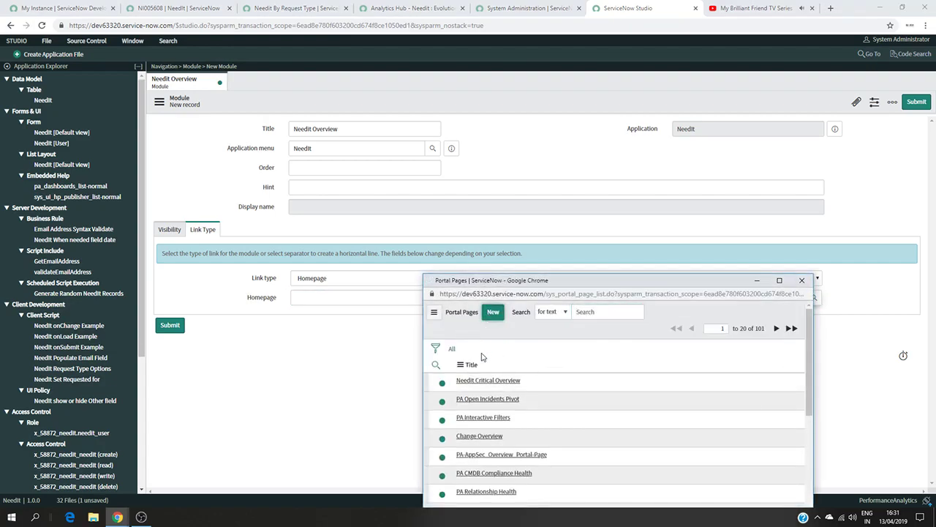
pyautogui.moveTo(580, 283); pyautogui.dragTo(505, 157)
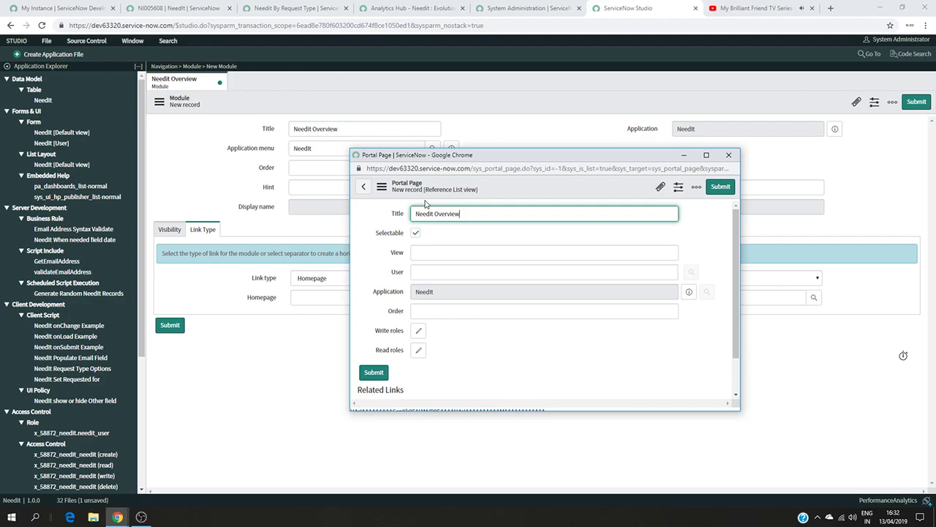
pyautogui.scroll(-1, 527, 306)
pyautogui.scroll(1, 531, 302)
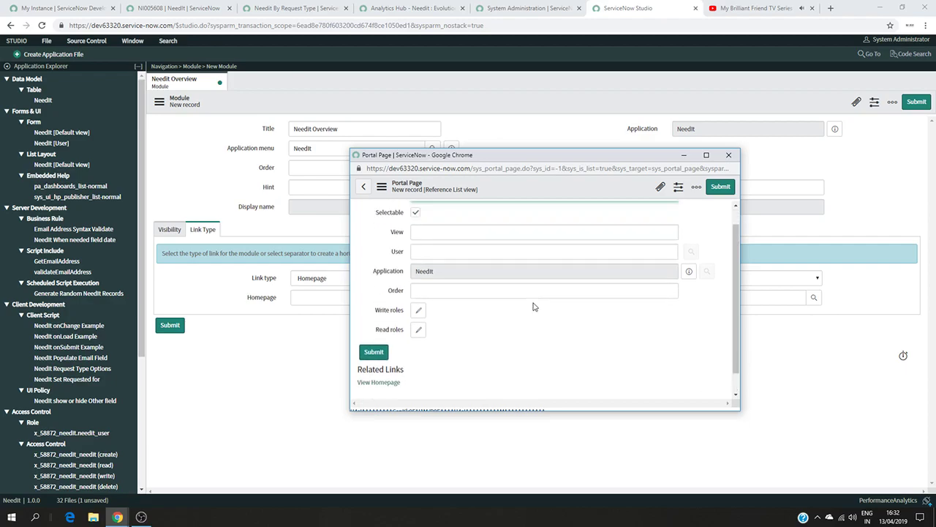
pyautogui.click(374, 373)
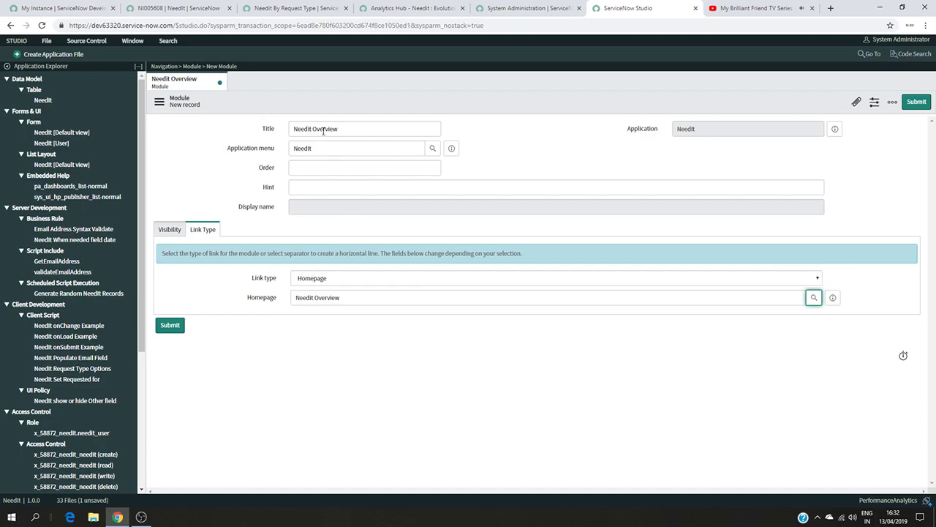
# Reload the NeedIt record page, discarding its unsaved changes, and filter the navigator for "need" to check the application's modules
pyautogui.click(179, 8)
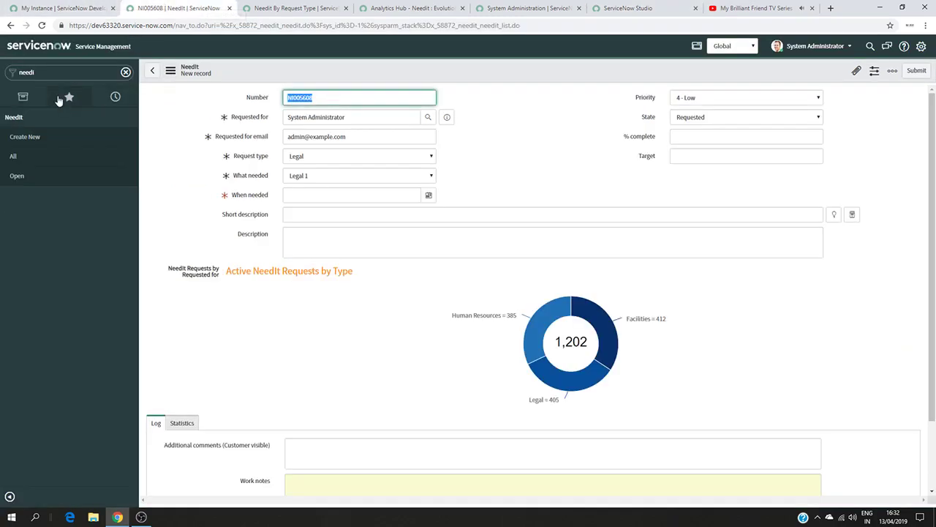
pyautogui.click(42, 25)
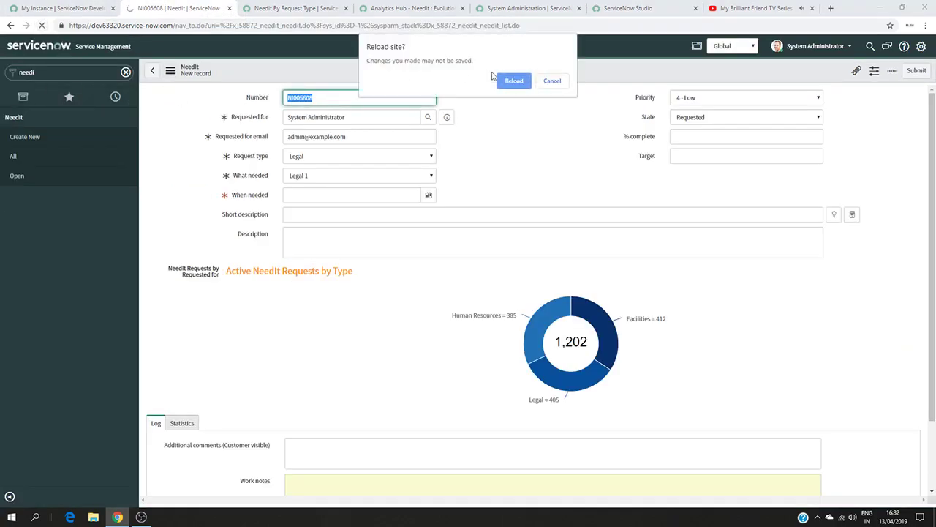
pyautogui.click(505, 79)
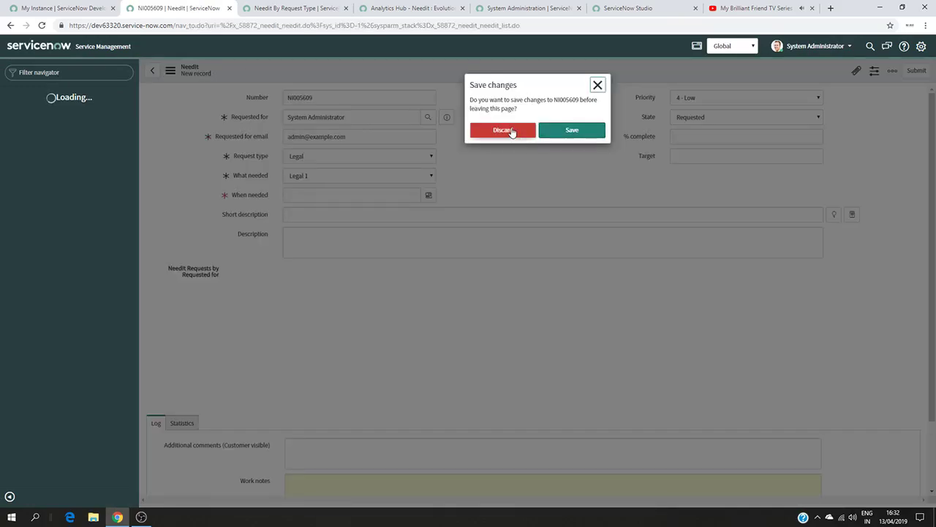
pyautogui.click(503, 130)
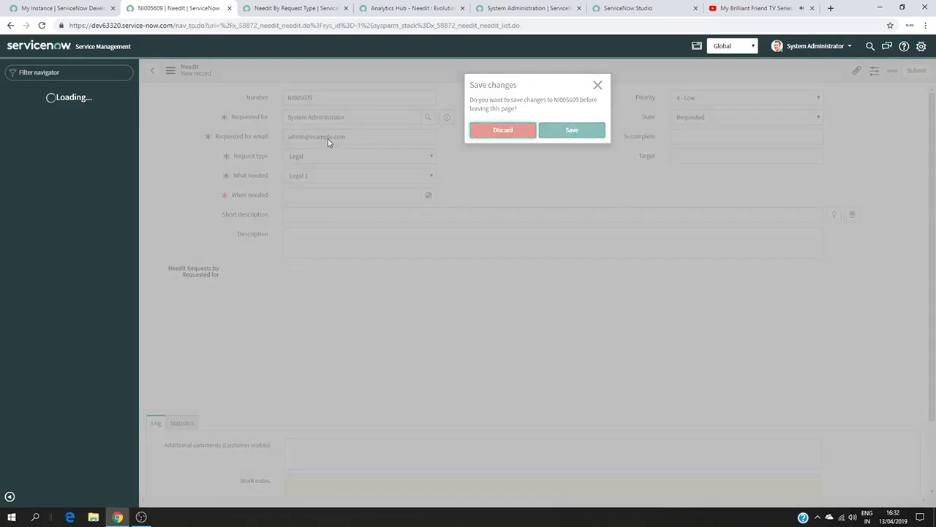
pyautogui.click(94, 68)
pyautogui.write('need')
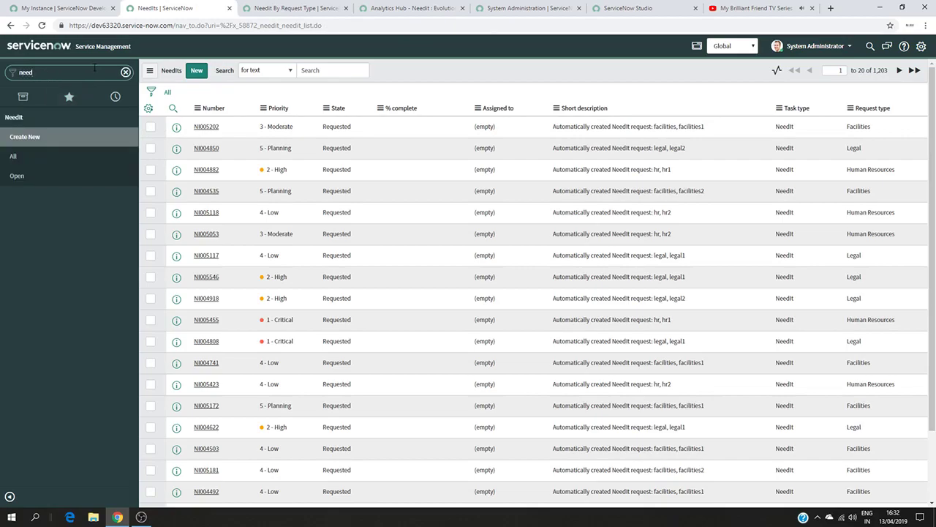
pyautogui.click(85, 118)
pyautogui.click(86, 120)
pyautogui.click(295, 7)
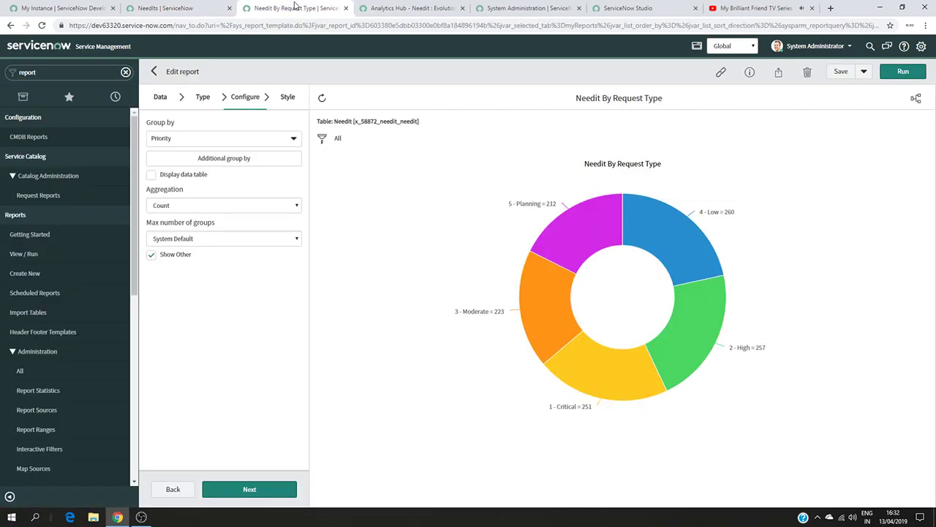
# Return to Studio, submit the Needit Overview module record and update it
pyautogui.click(638, 8)
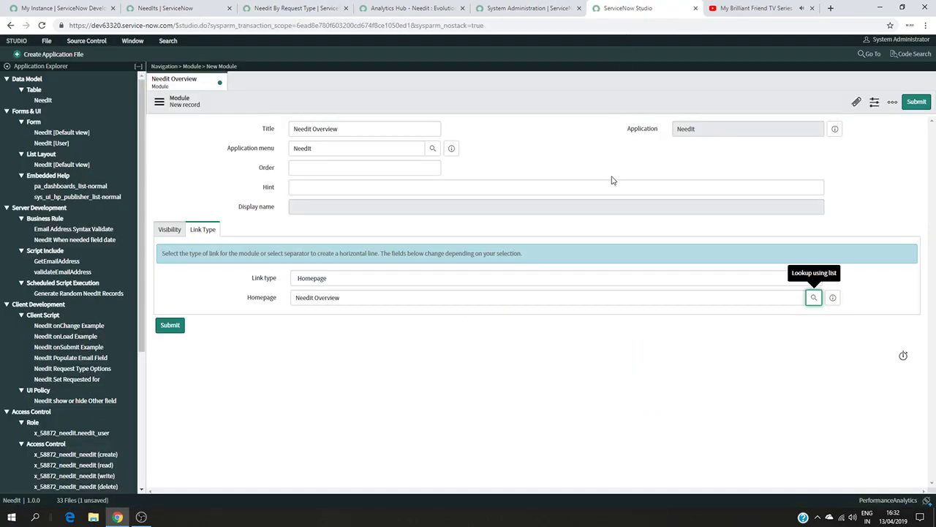
pyautogui.click(172, 326)
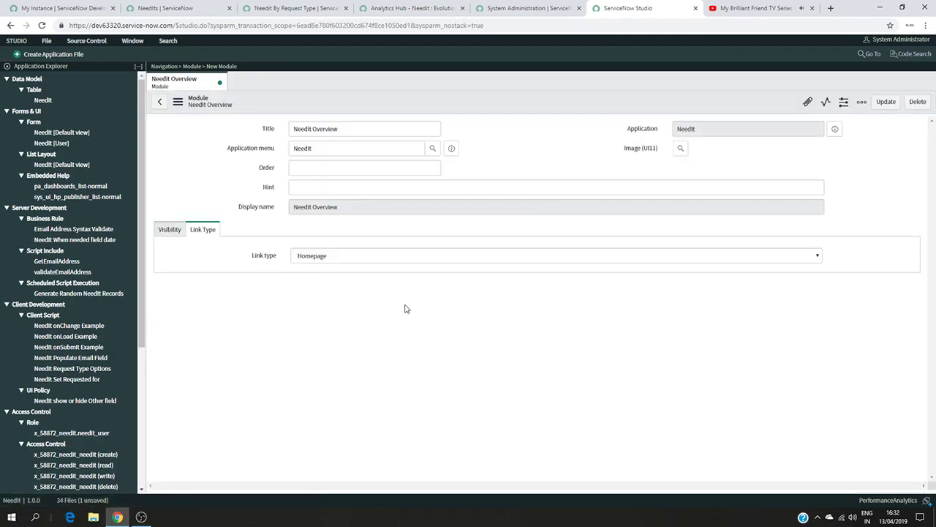
pyautogui.click(886, 102)
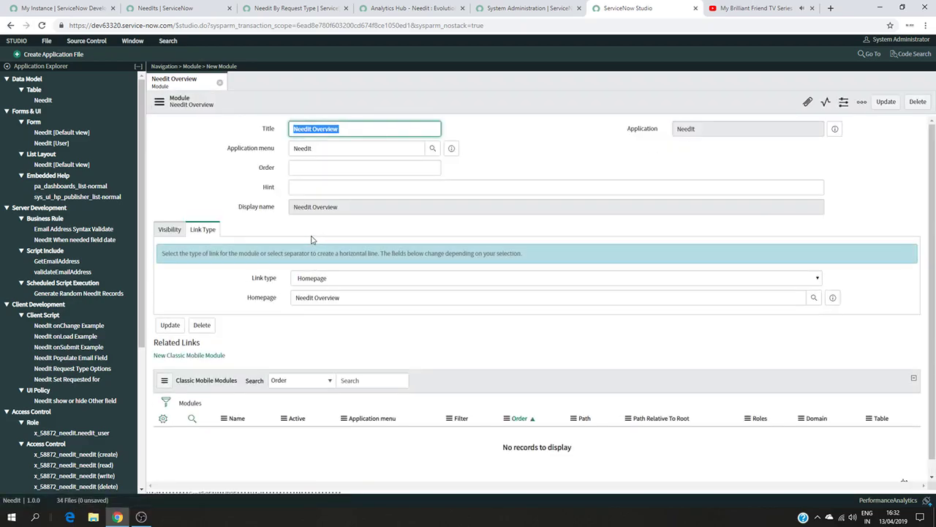
# Return to the instance and filter all applications for "need" again to look for the new module under NeedIt
pyautogui.click(157, 8)
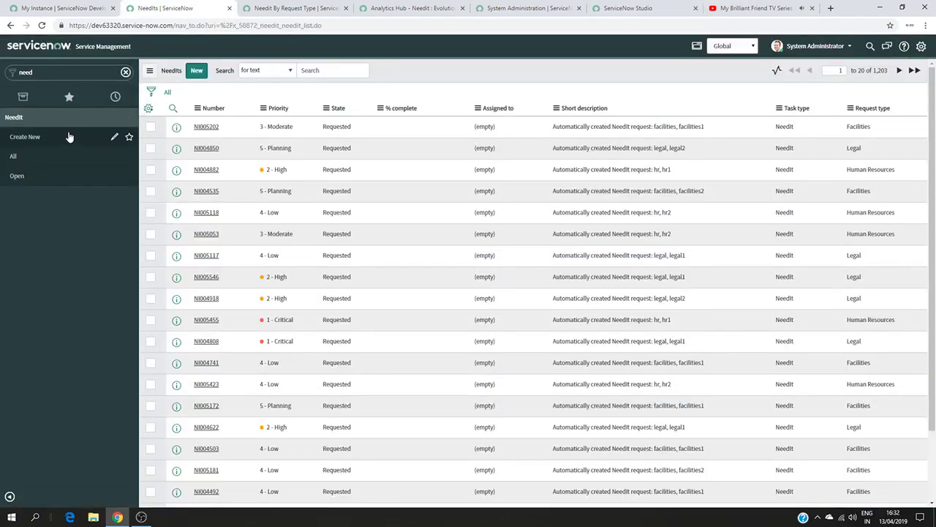
pyautogui.click(23, 96)
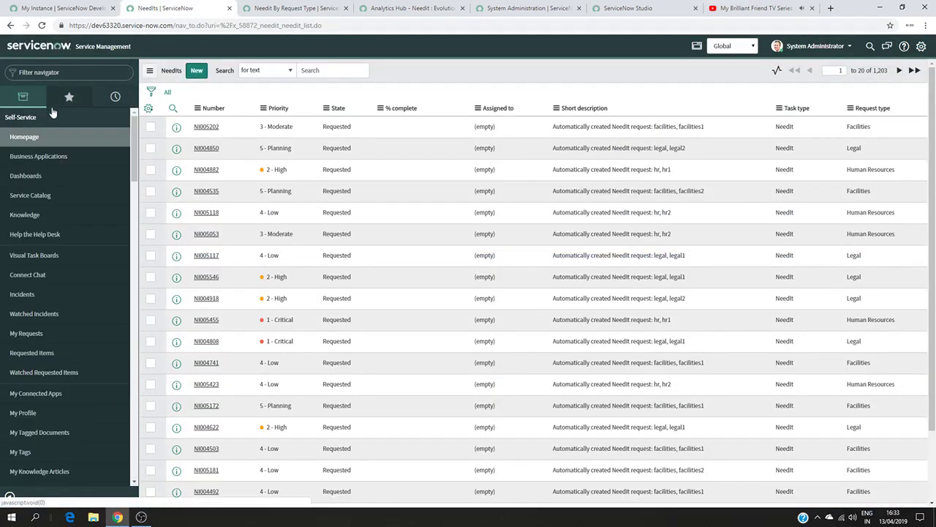
pyautogui.click(68, 99)
pyautogui.click(23, 98)
pyautogui.click(9, 71)
pyautogui.write('need')
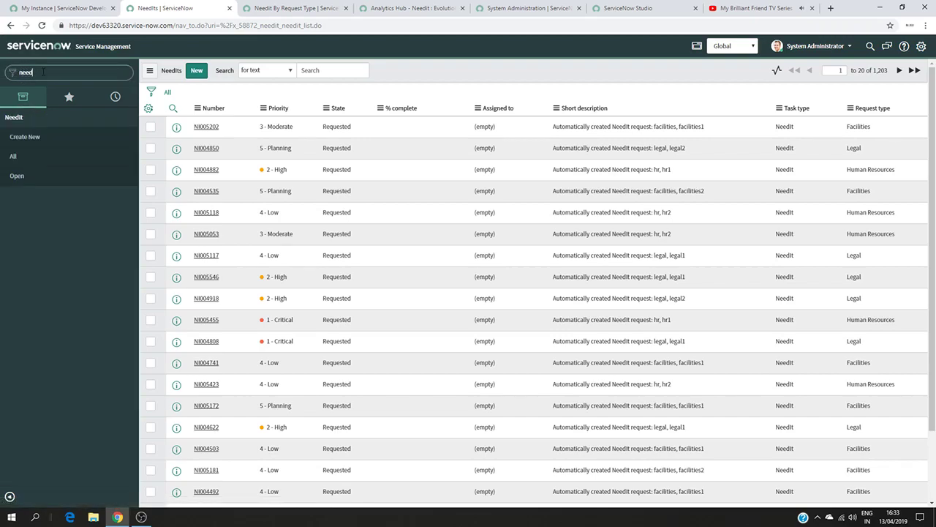
pyautogui.click(36, 117)
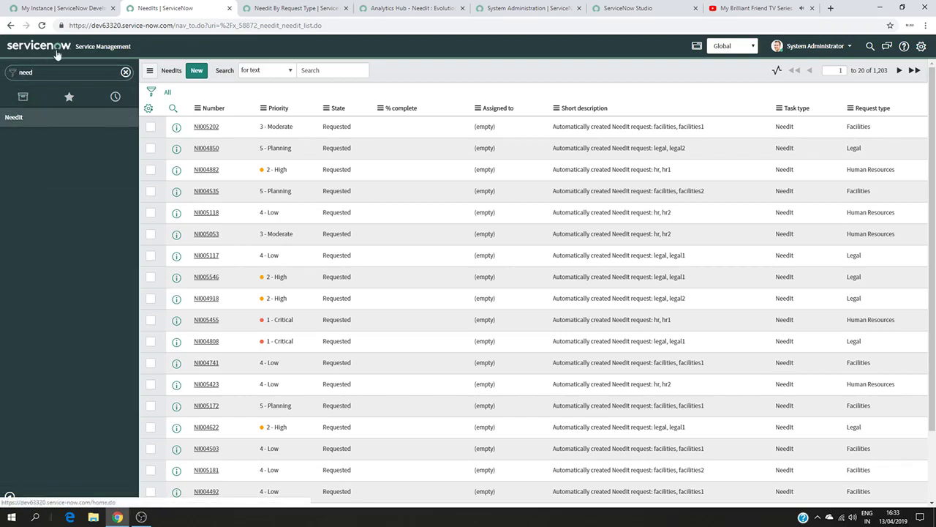
# Reload the instance page, filter the navigator for "need" and open the Needit Overview module
pyautogui.click(42, 28)
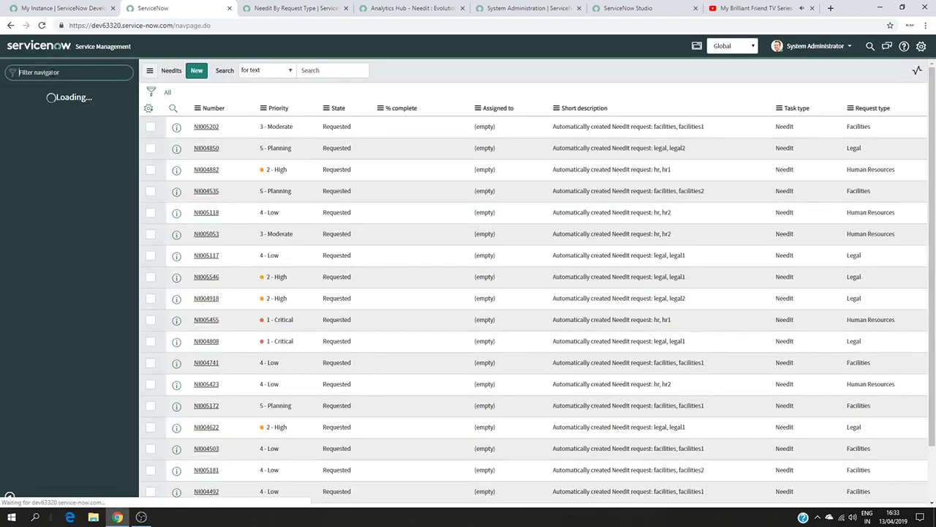
pyautogui.click(53, 72)
pyautogui.write('need')
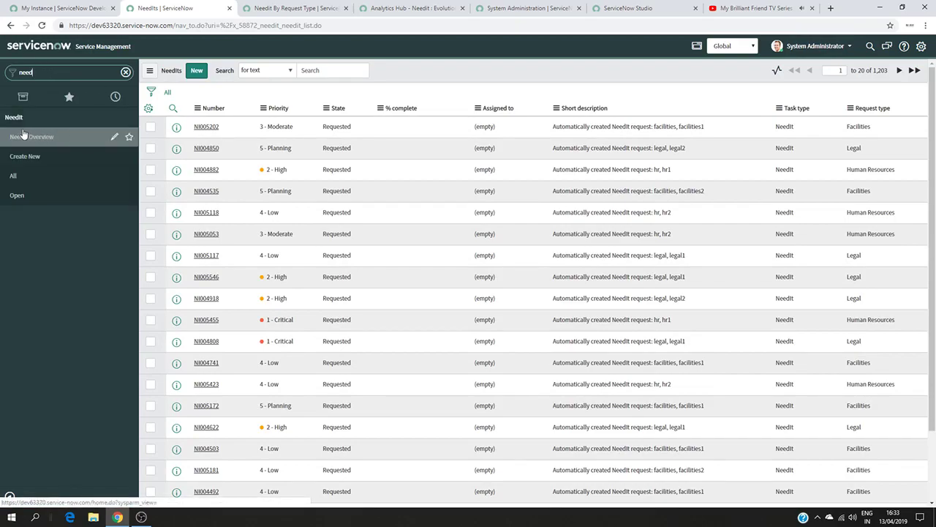
pyautogui.click(59, 141)
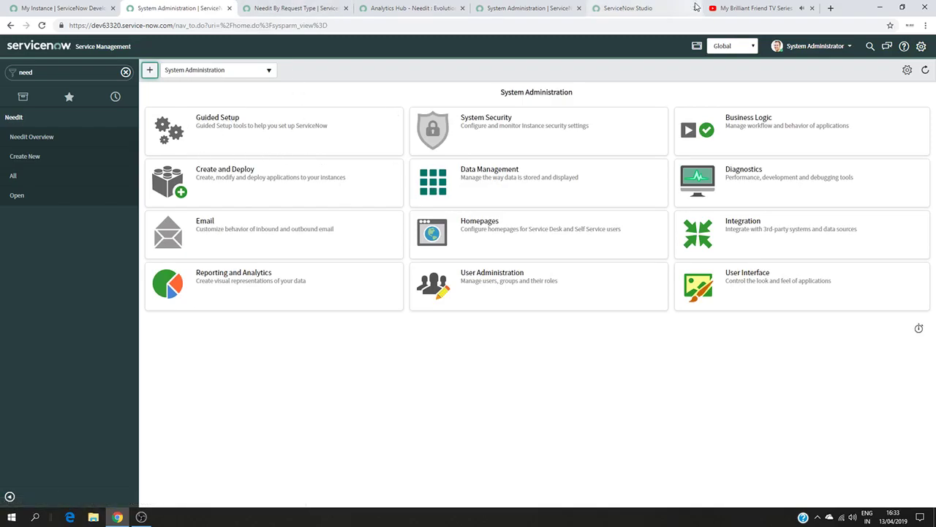
# Check the module's homepage setting in Studio, then display the second Needit Overview entry from the instance's homepage list
pyautogui.click(643, 8)
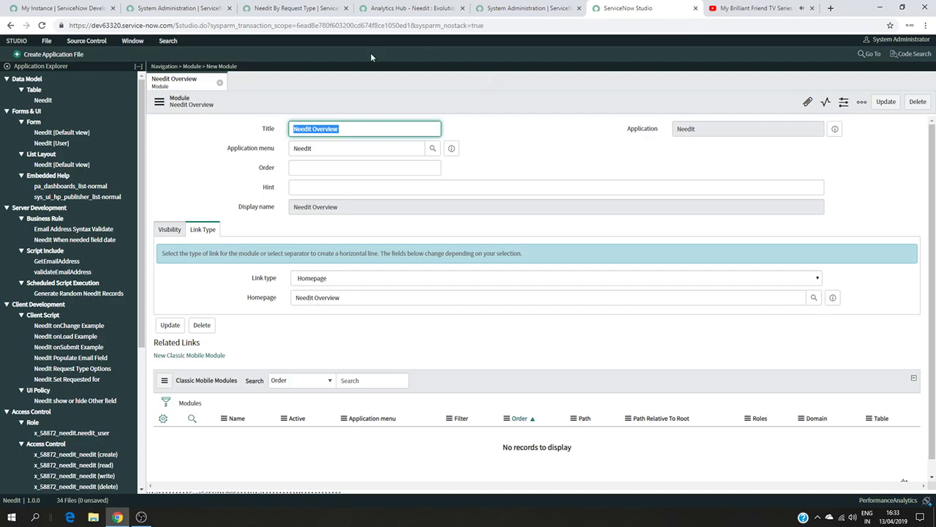
pyautogui.click(183, 8)
pyautogui.click(270, 71)
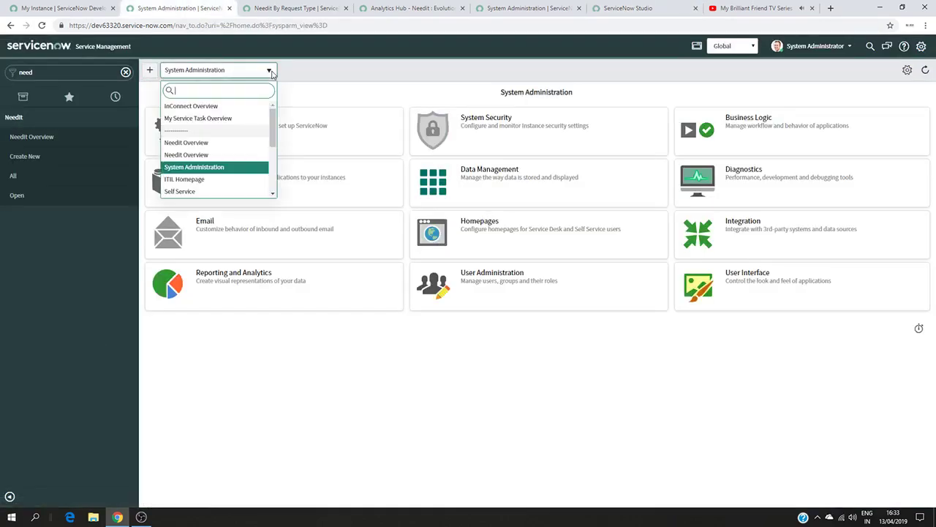
pyautogui.click(197, 156)
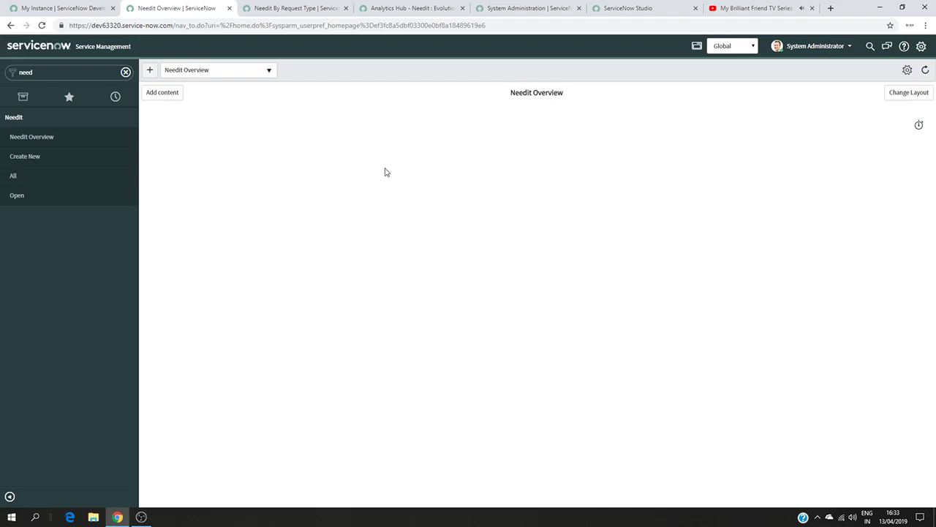
# Review the saved reports and add the favorite report Needit By Request Type to the uppermost full-width area of the Needit Overview homepage
pyautogui.click(160, 94)
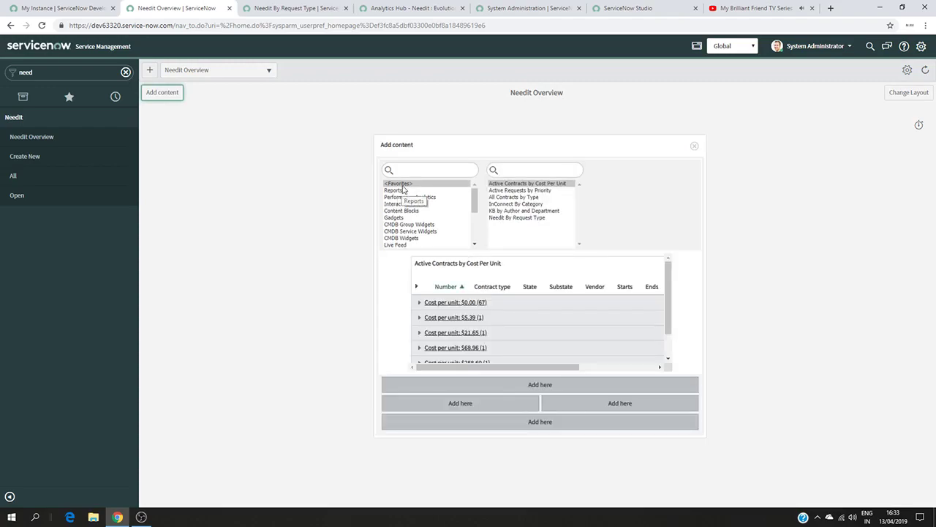
pyautogui.click(264, 6)
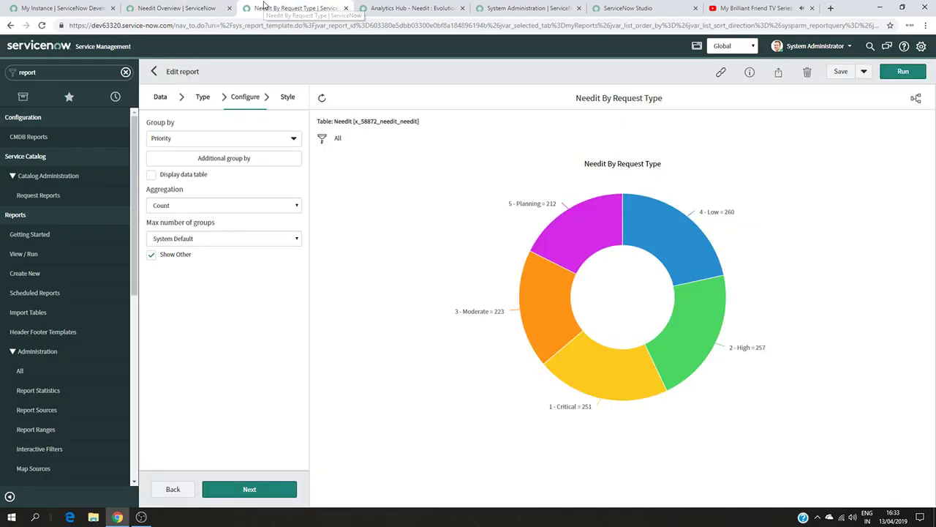
pyautogui.click(168, 71)
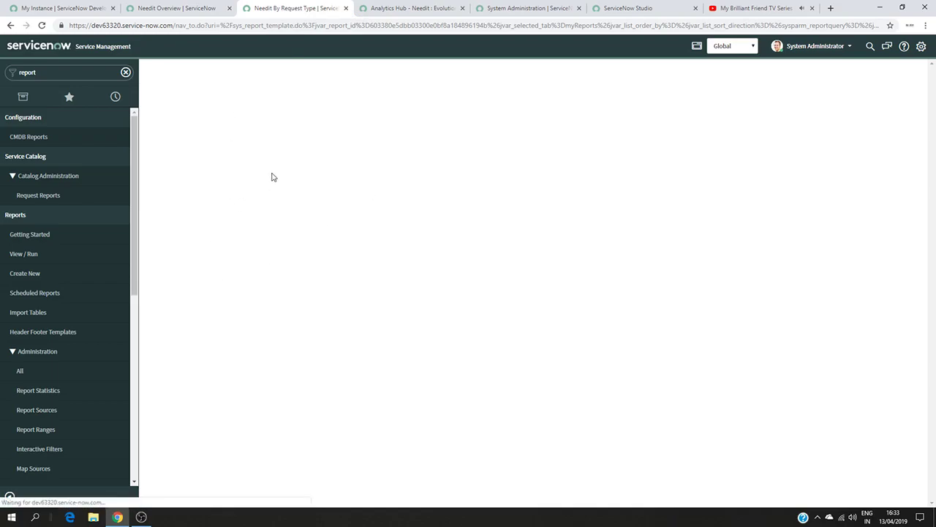
pyautogui.click(57, 256)
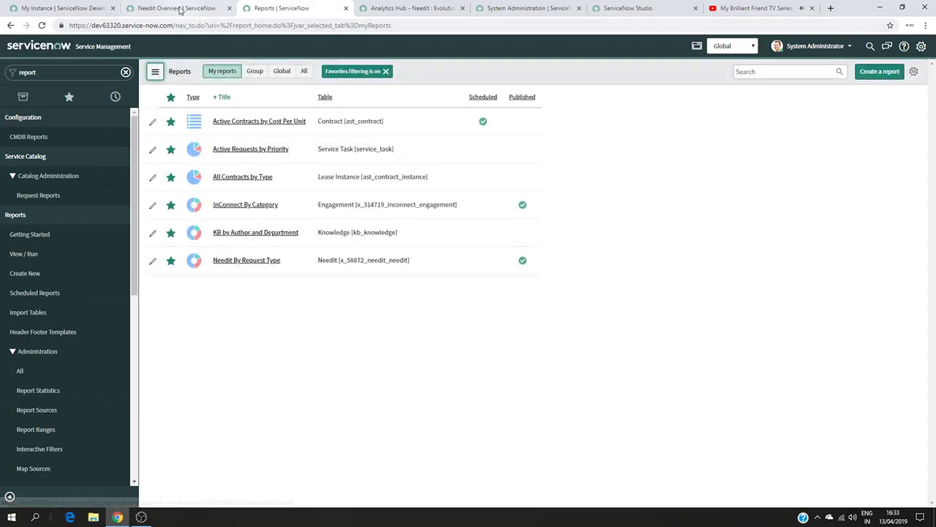
pyautogui.click(640, 7)
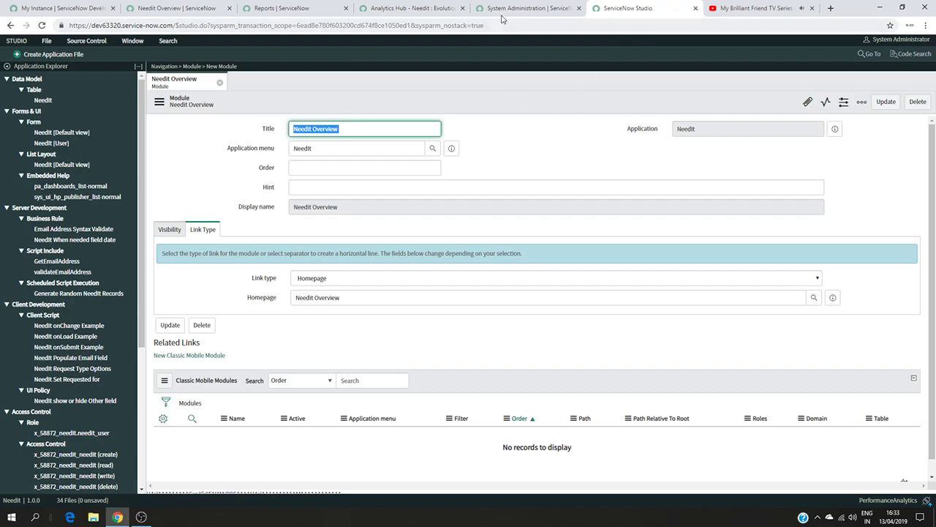
pyautogui.click(180, 8)
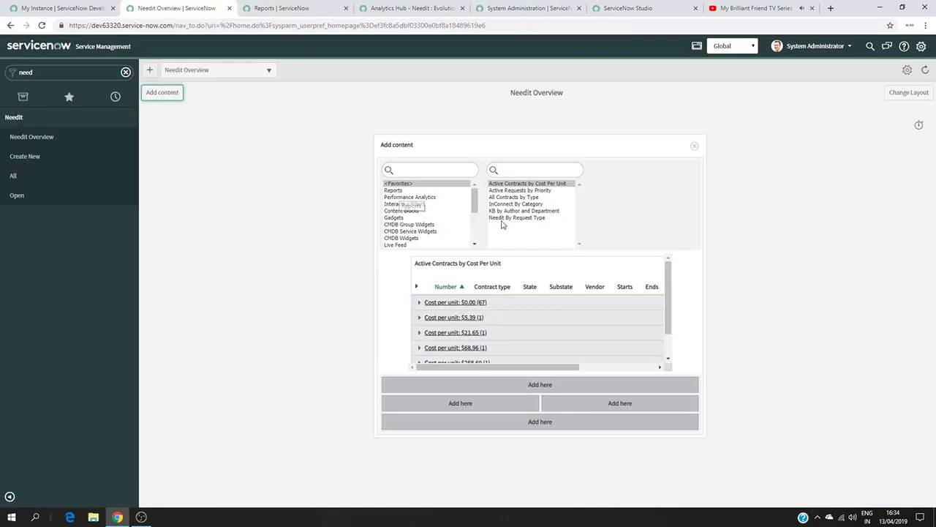
pyautogui.click(513, 218)
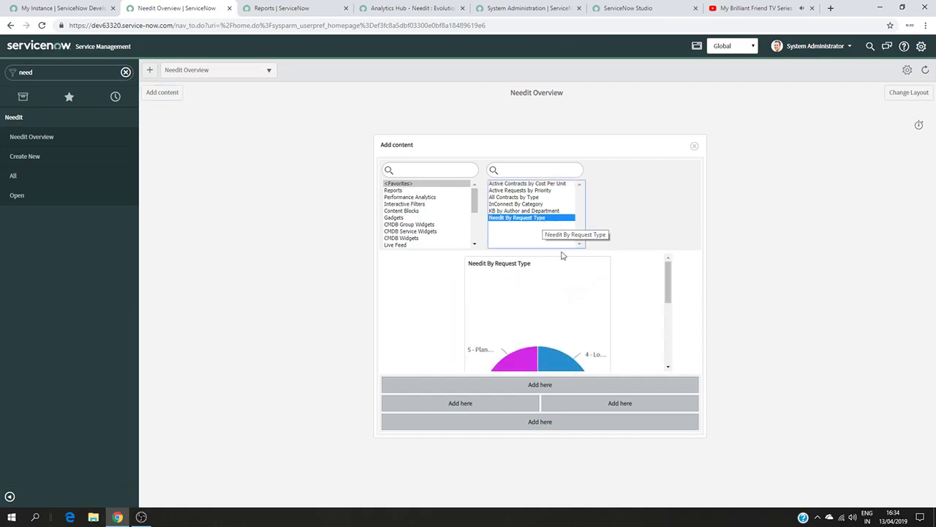
pyautogui.click(581, 384)
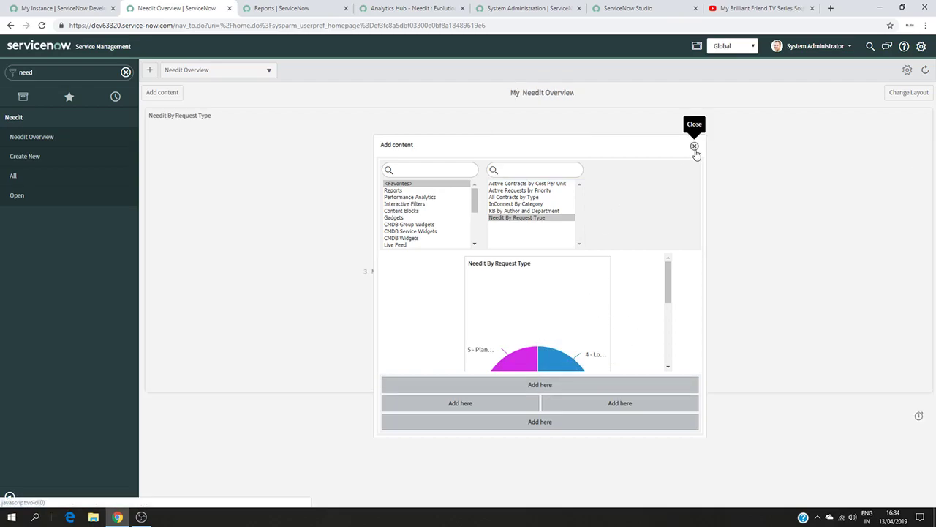
# Add a Performance Analytics Score widget of the #New Score type to the uppermost full-width area of the homepage
pyautogui.click(395, 197)
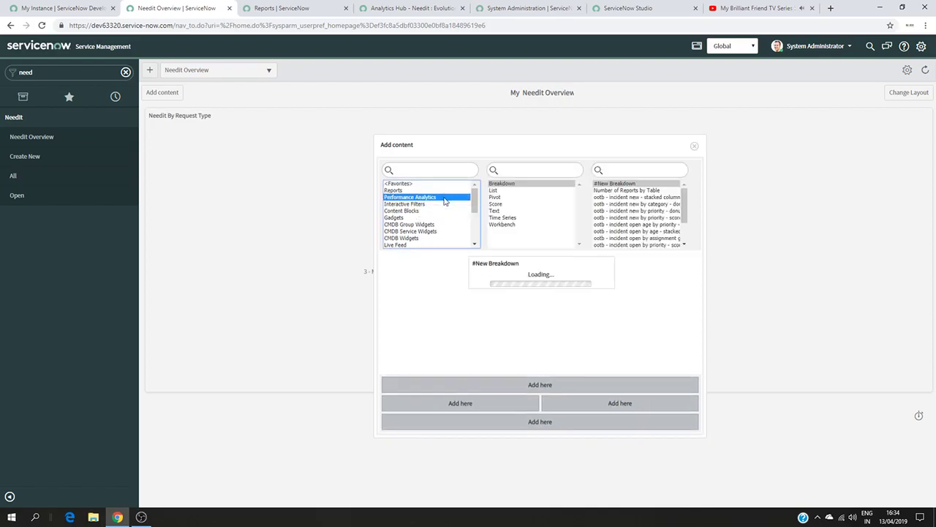
pyautogui.click(496, 205)
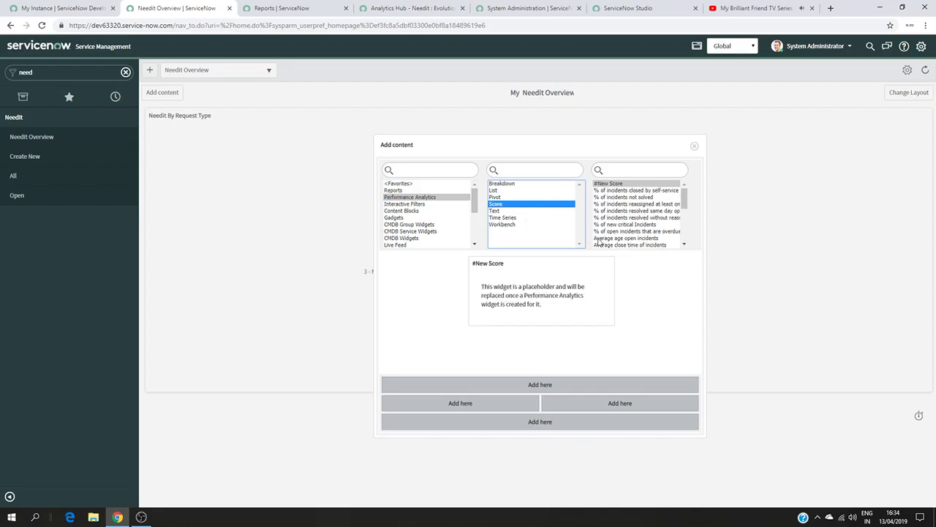
pyautogui.moveTo(683, 201)
pyautogui.mouseDown()
pyautogui.moveTo(681, 233)
pyautogui.moveTo(683, 192)
pyautogui.mouseUp()
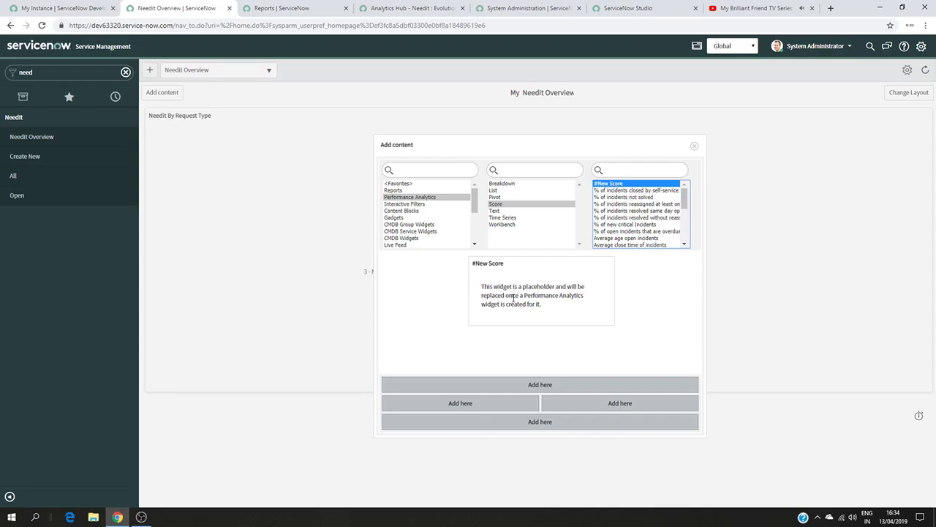
pyautogui.click(518, 384)
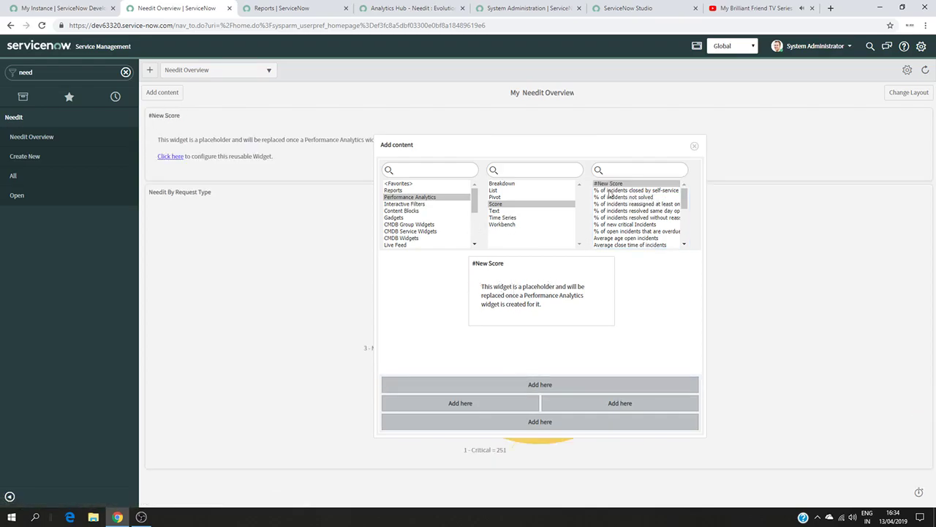
# Start configuring the #New Score placeholder as a new widget record and name it Needit Evolution Monthly, after the indicator in Analytics Hub
pyautogui.click(694, 147)
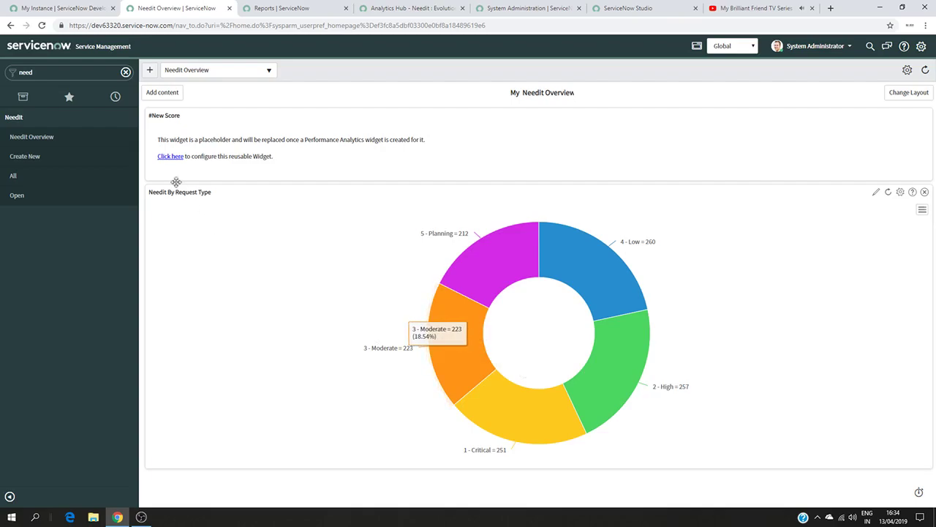
pyautogui.click(172, 156)
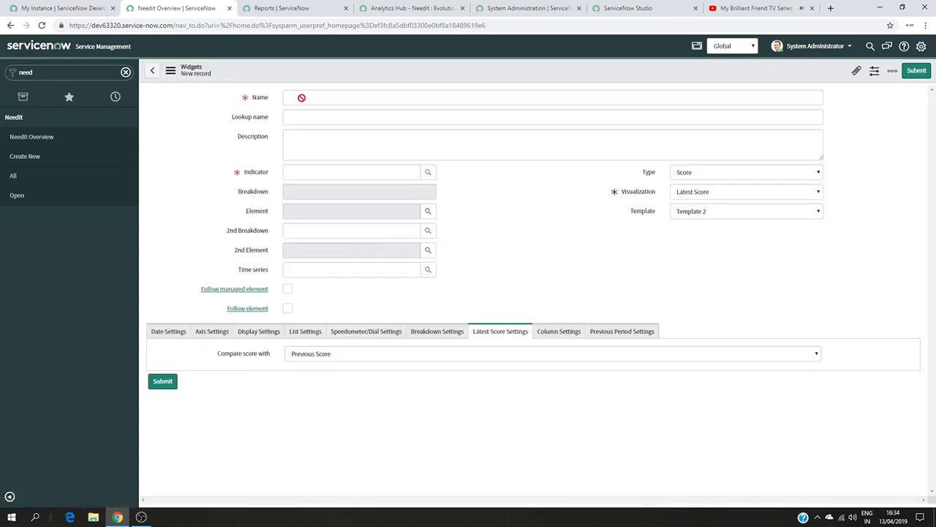
pyautogui.click(393, 9)
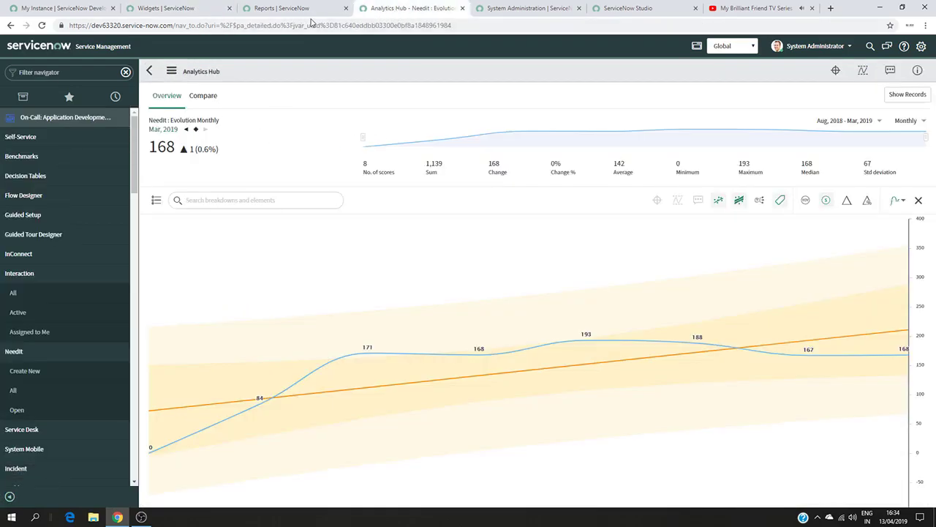
pyautogui.click(196, 8)
pyautogui.click(297, 94)
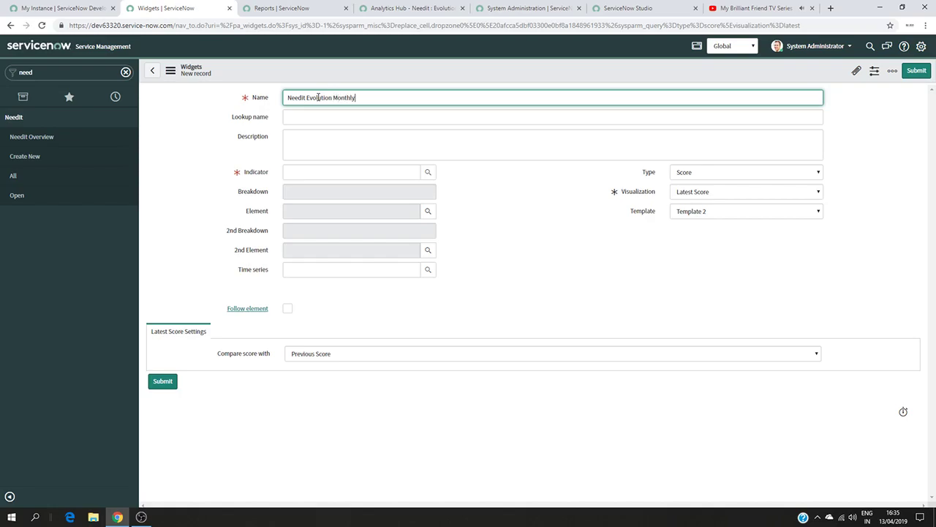
# Assign the Needit : Evolution Monthly indicator to the widget, keep the Latest Score visualization and submit the record
pyautogui.click(369, 170)
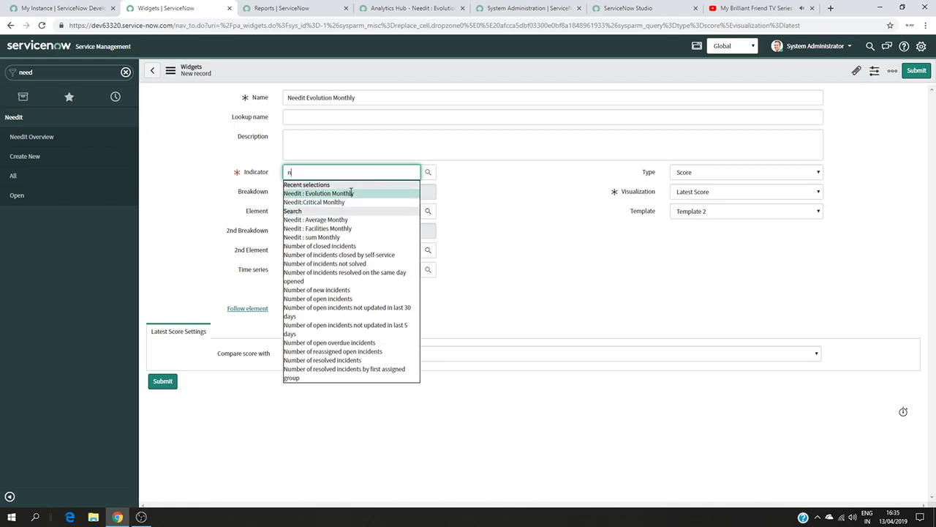
pyautogui.click(351, 192)
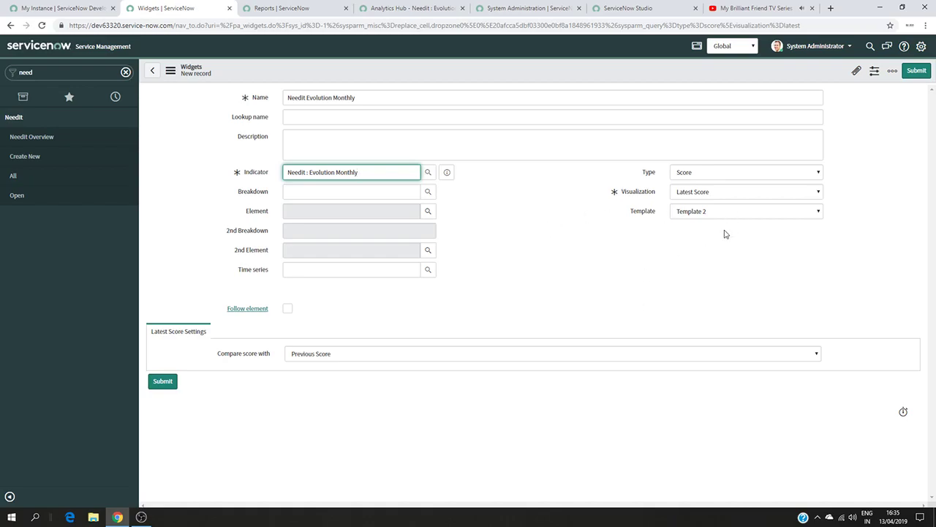
pyautogui.click(761, 193)
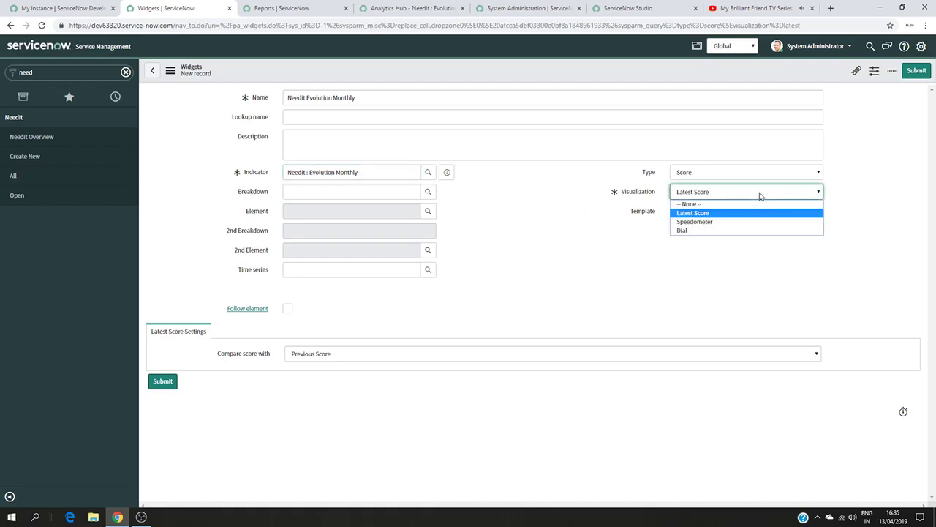
pyautogui.click(760, 196)
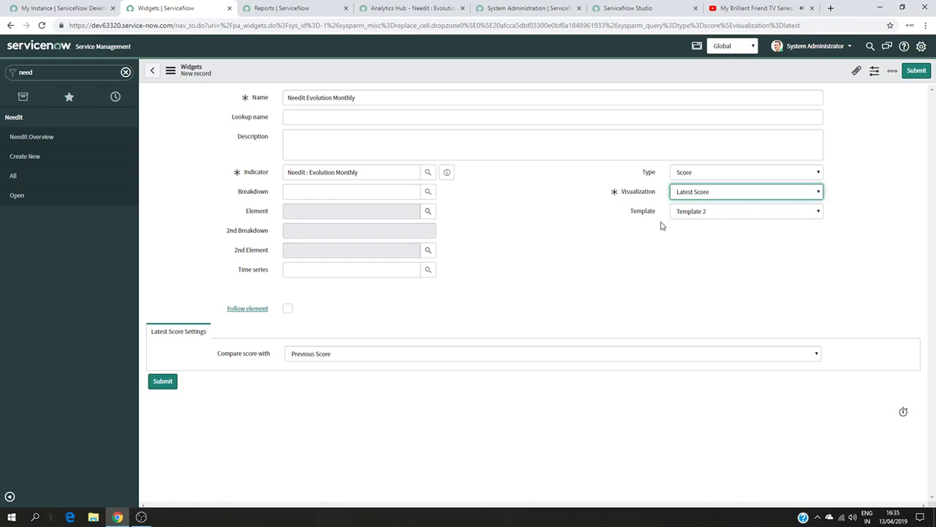
pyautogui.click(163, 382)
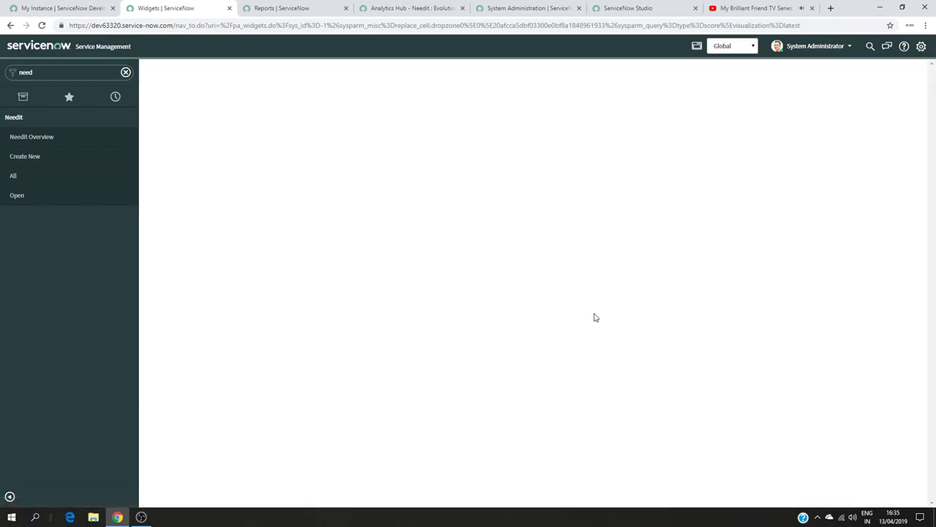
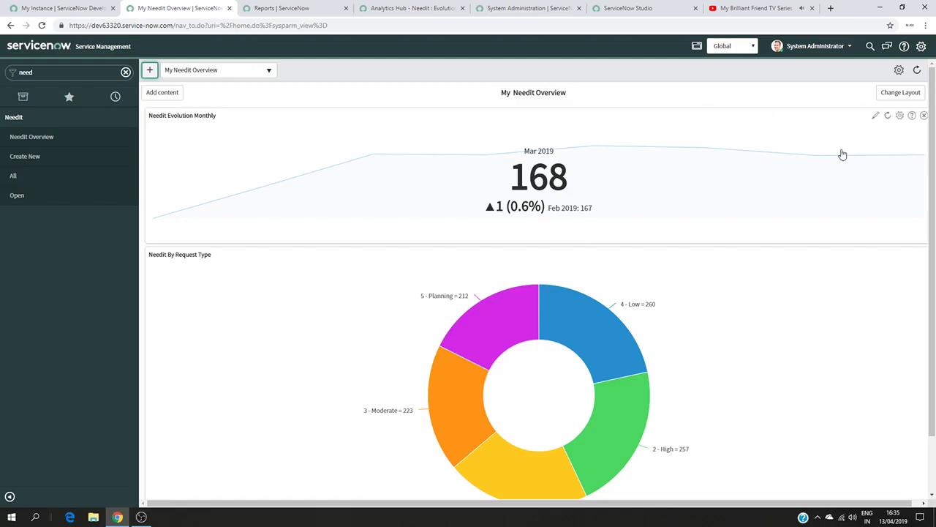
# Review the Analytics Hub indicator and the saved reports, and reopen the Needit Overview module from the Needit application
pyautogui.click(392, 8)
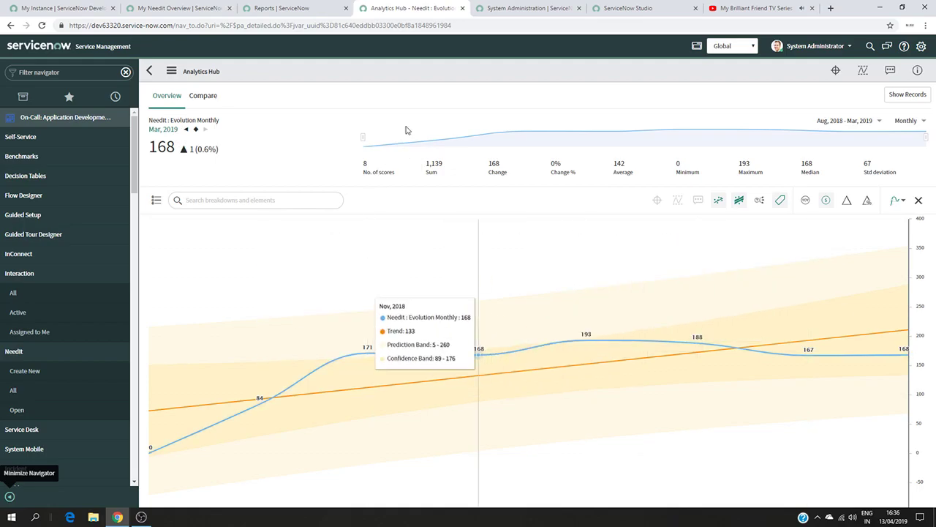
pyautogui.click(293, 9)
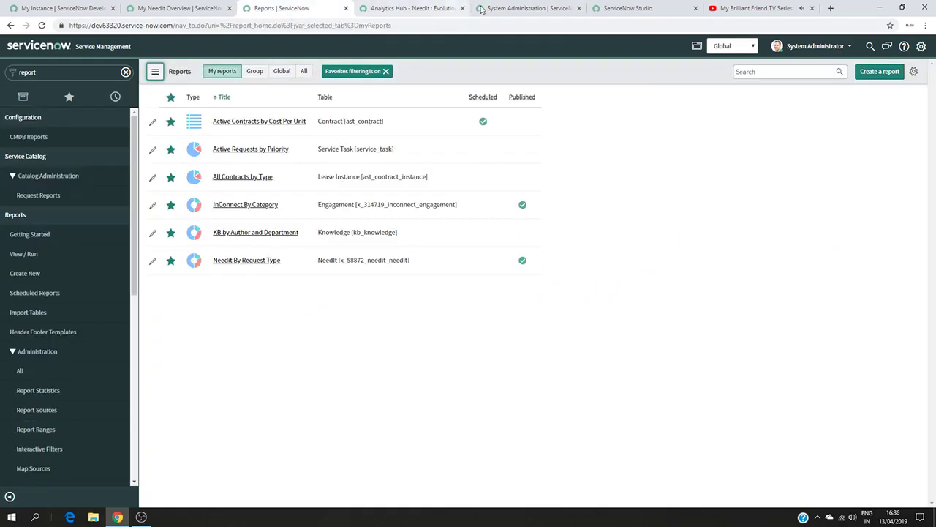
pyautogui.click(618, 9)
pyautogui.click(195, 8)
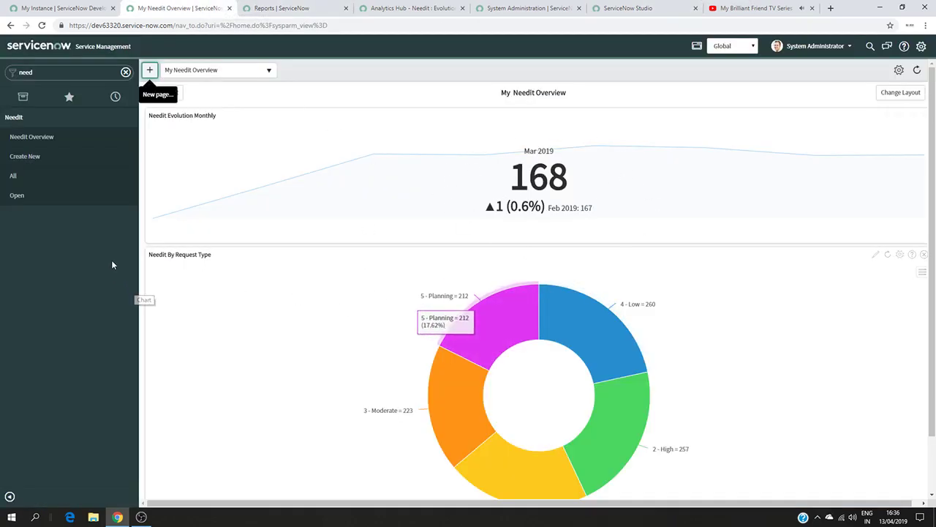
pyautogui.click(22, 117)
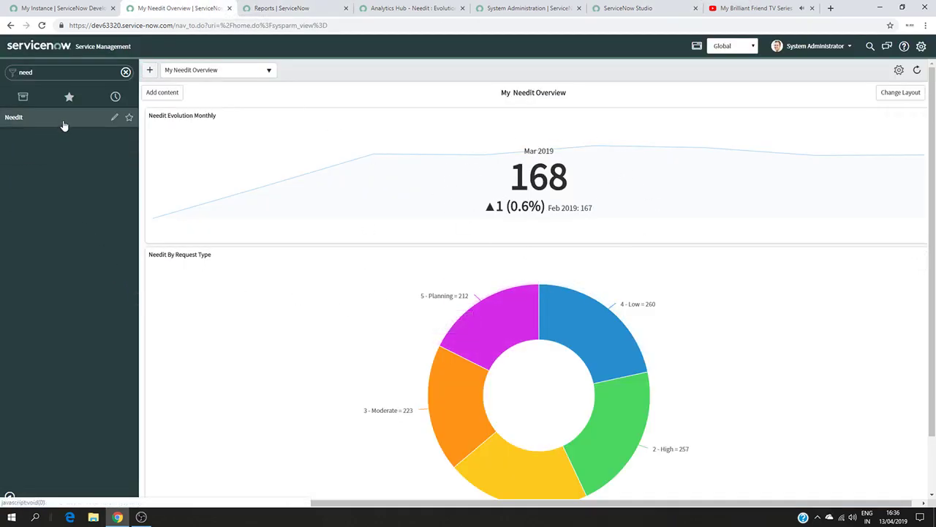
pyautogui.click(63, 121)
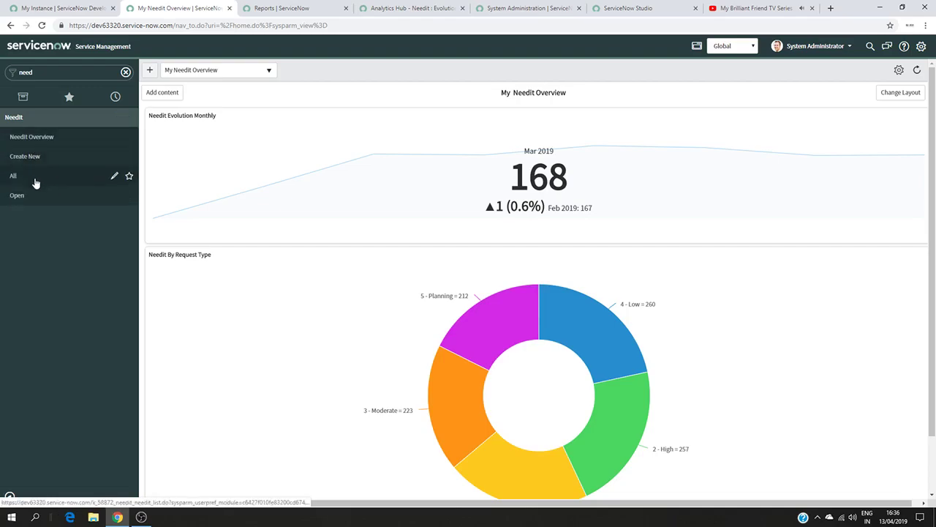
pyautogui.click(90, 146)
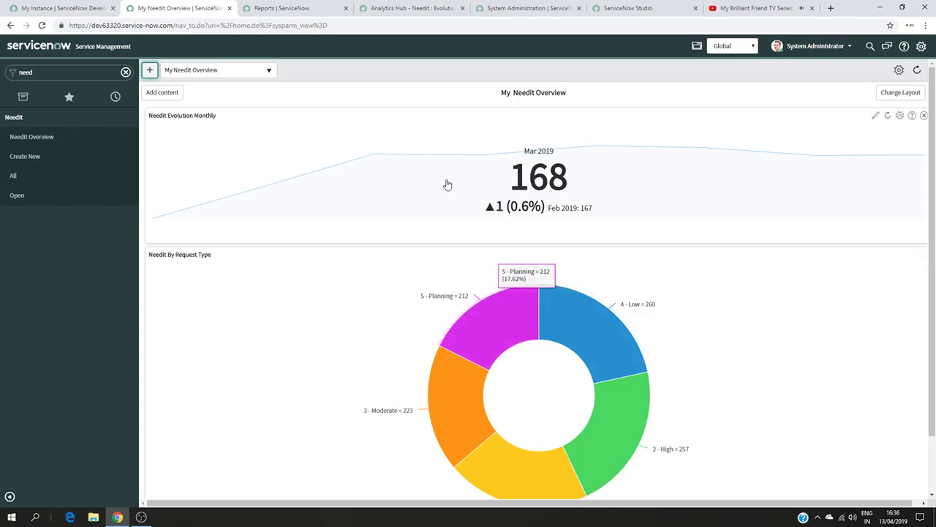
# Drill into the Needit Evolution Monthly score to inspect its Analytics Hub details, and return to the Needit Overview homepage
pyautogui.click(487, 177)
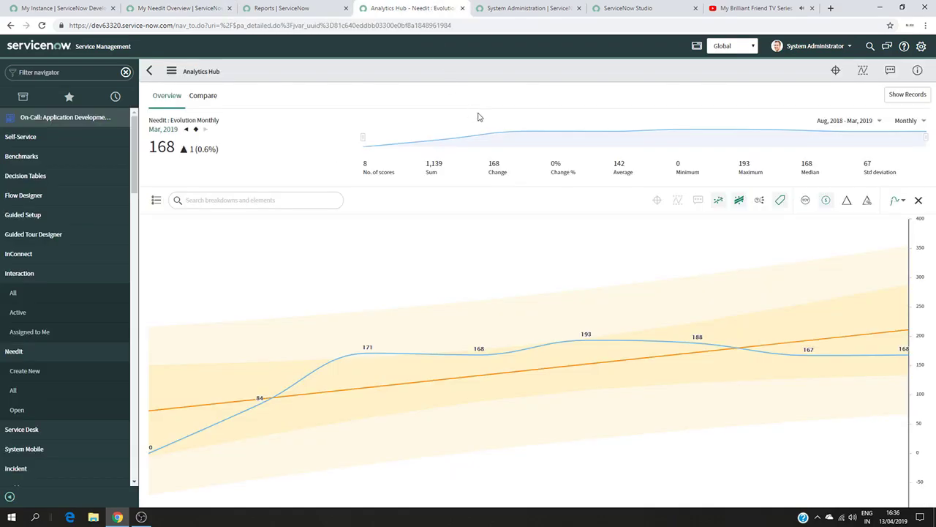
pyautogui.click(282, 9)
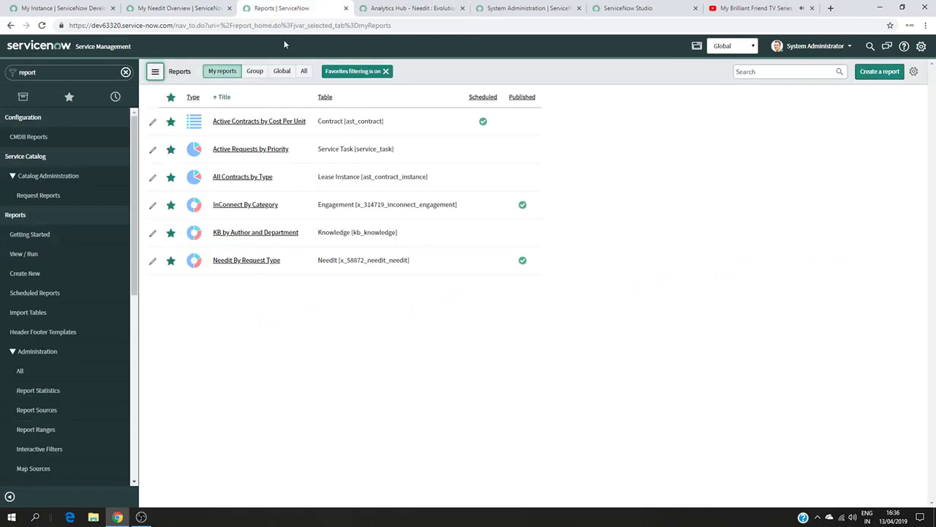
pyautogui.click(183, 8)
pyautogui.click(578, 177)
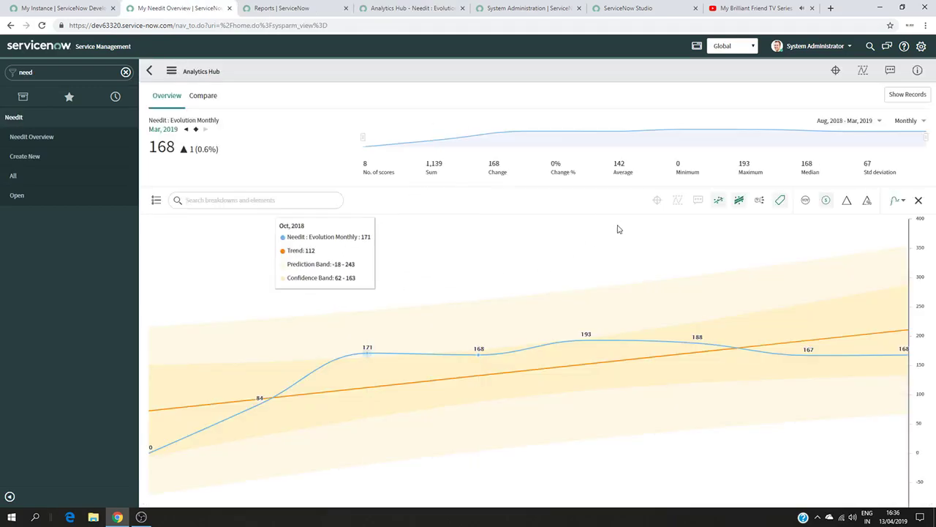
pyautogui.click(402, 11)
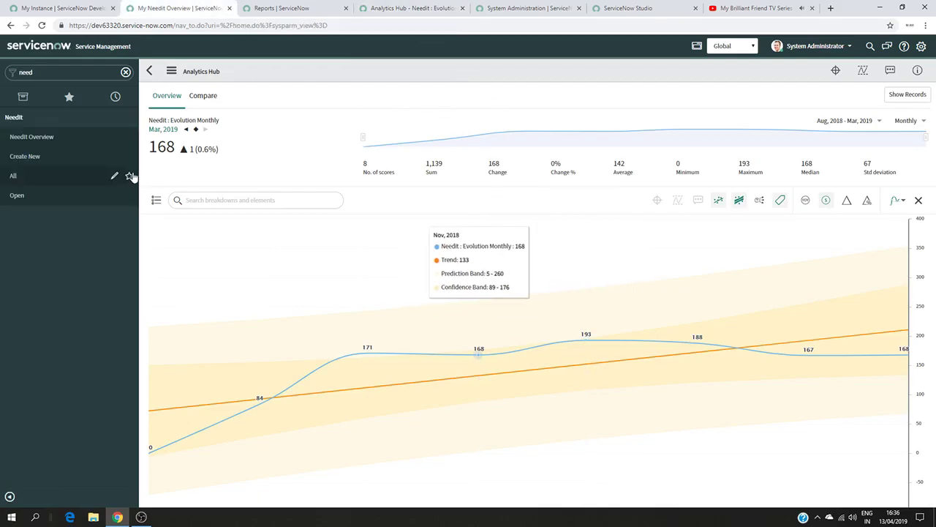
pyautogui.click(77, 139)
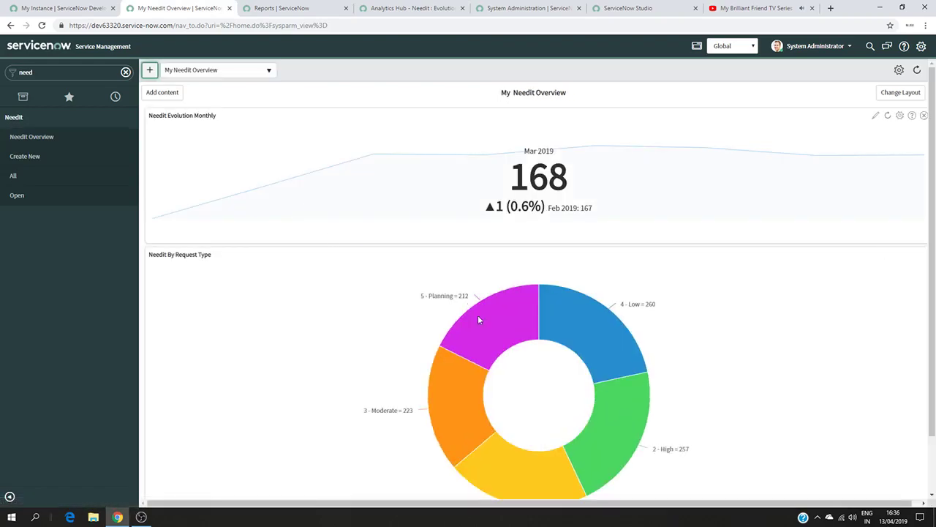
# Drill into the 2 - High slice of the Needit By Request Type chart to view its records, and return to the Needit Overview homepage
pyautogui.scroll(-1, 556, 353)
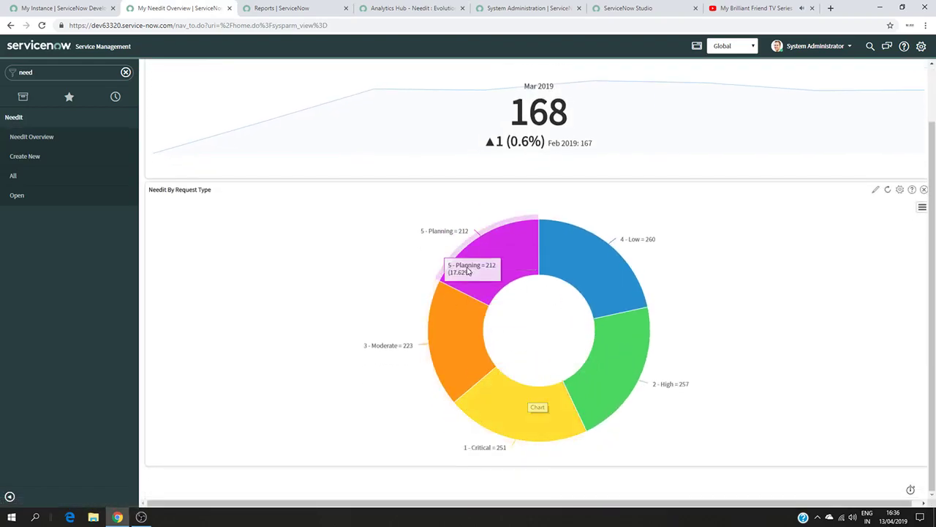
pyautogui.click(604, 351)
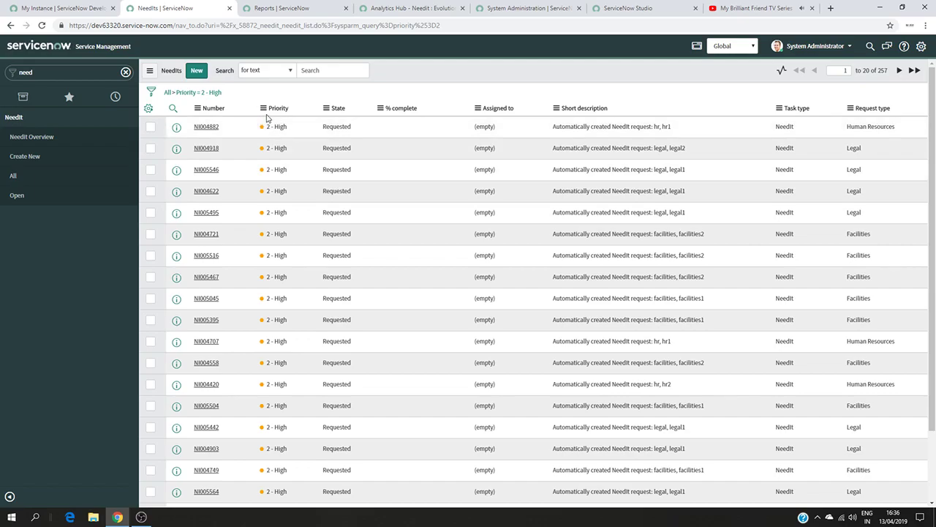
pyautogui.click(65, 140)
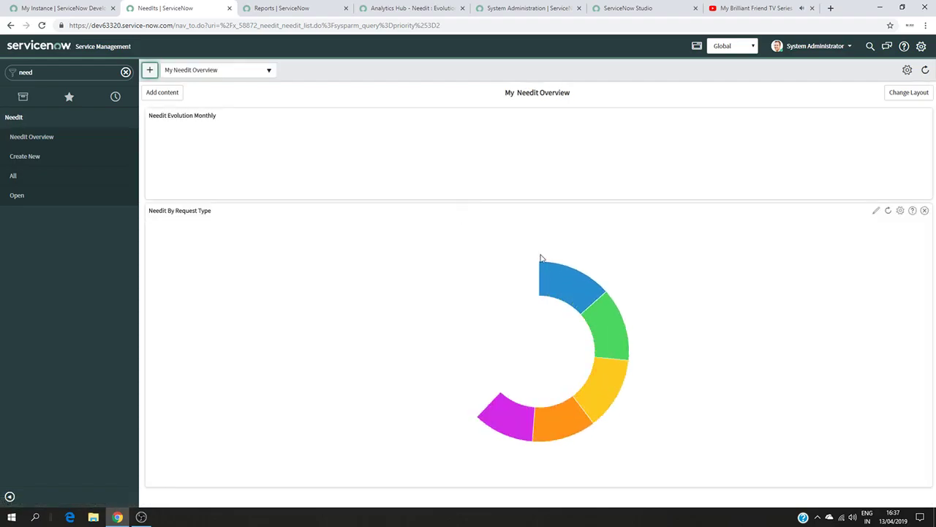